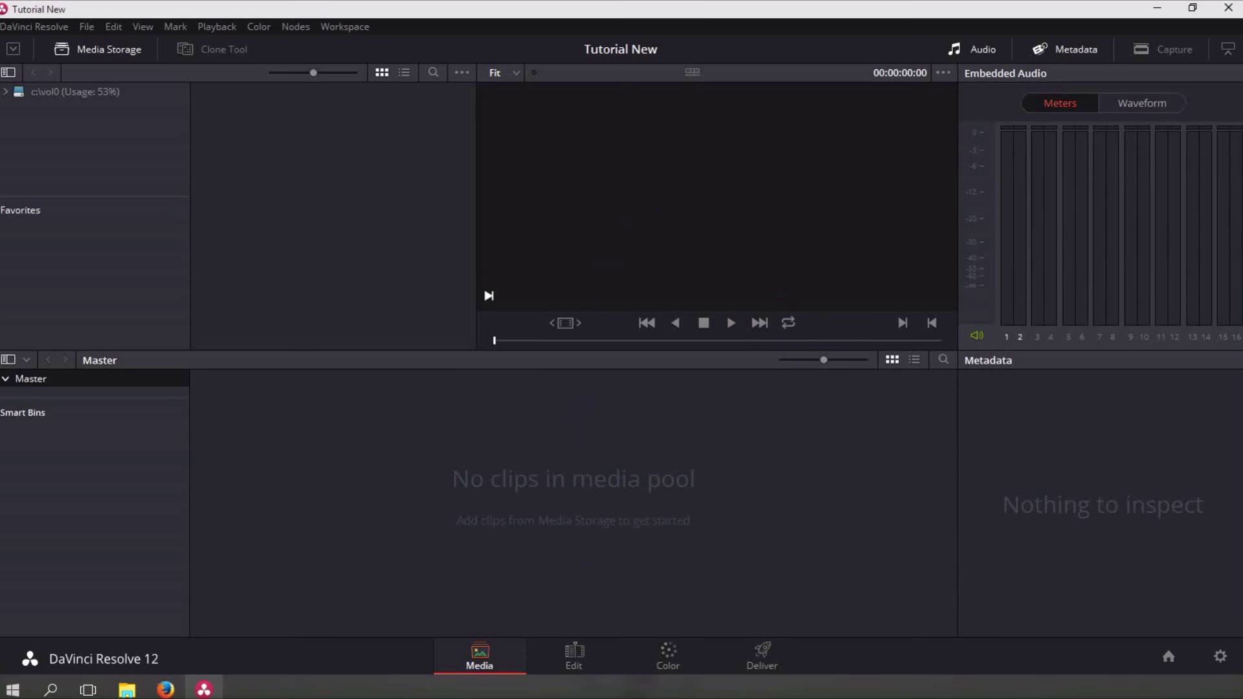
# Drag G008_1_2013-07-27_2300_C0008 from Movies into the media pool, accepting the frame-rate change
pyautogui.click(127, 689)
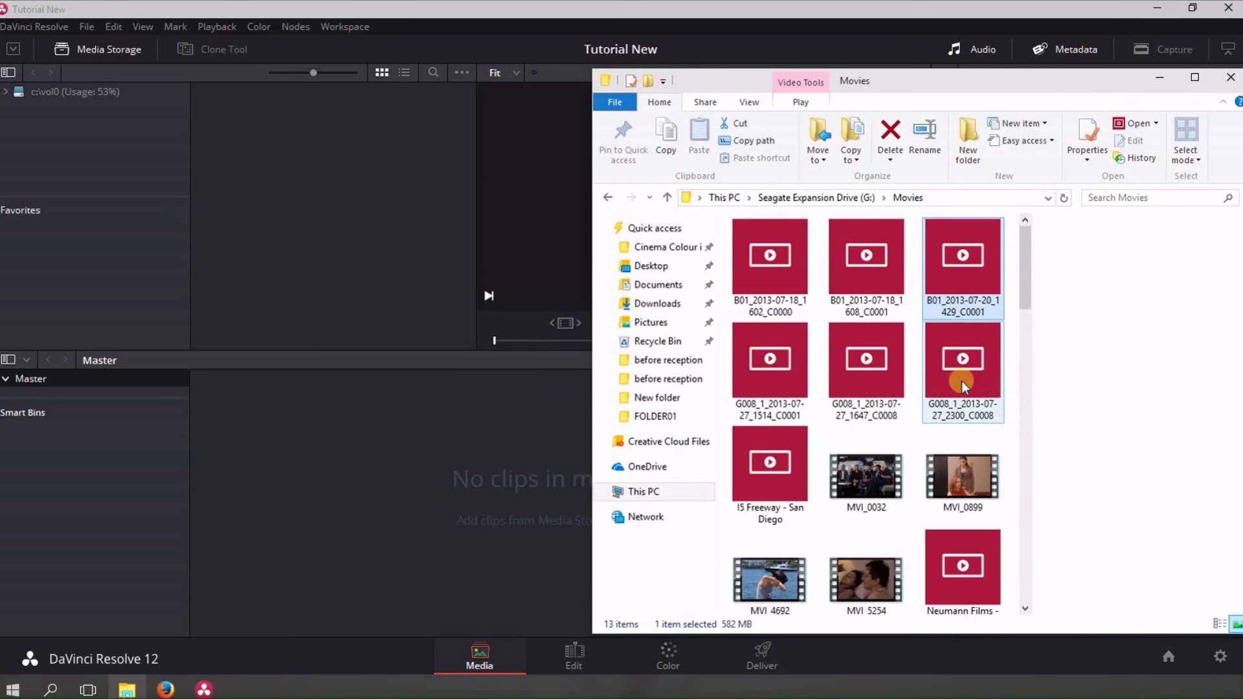
pyautogui.moveTo(971, 376); pyautogui.dragTo(420, 471)
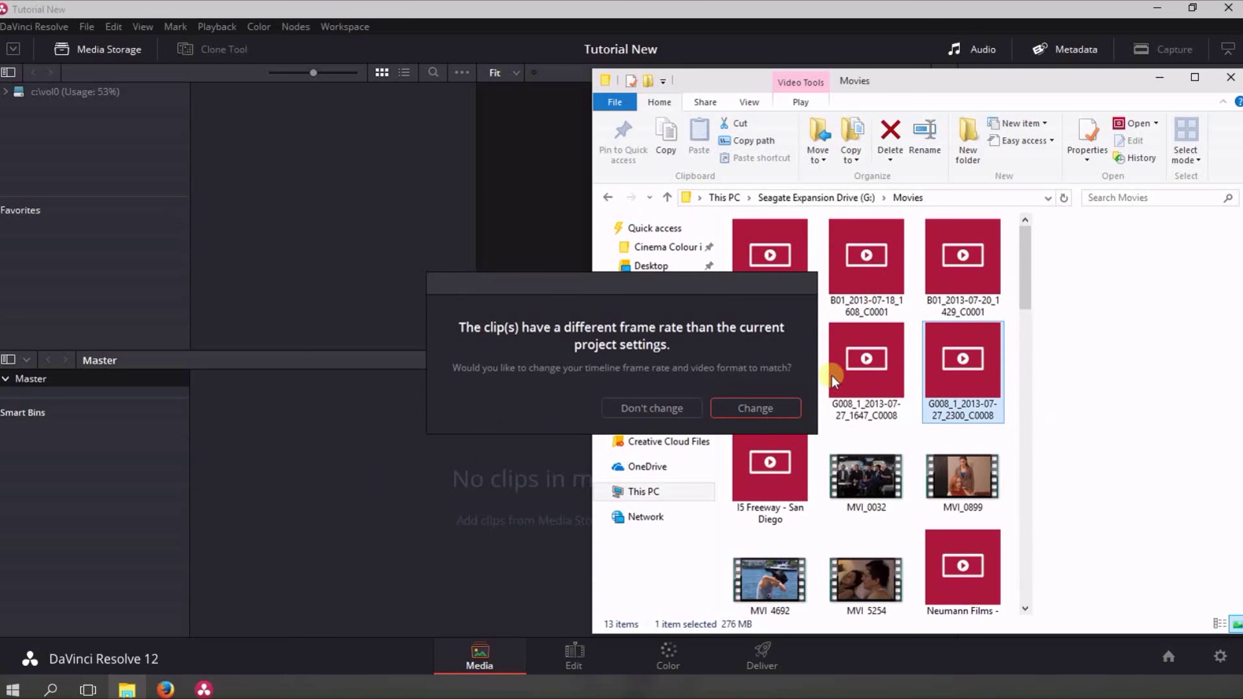
pyautogui.click(780, 393)
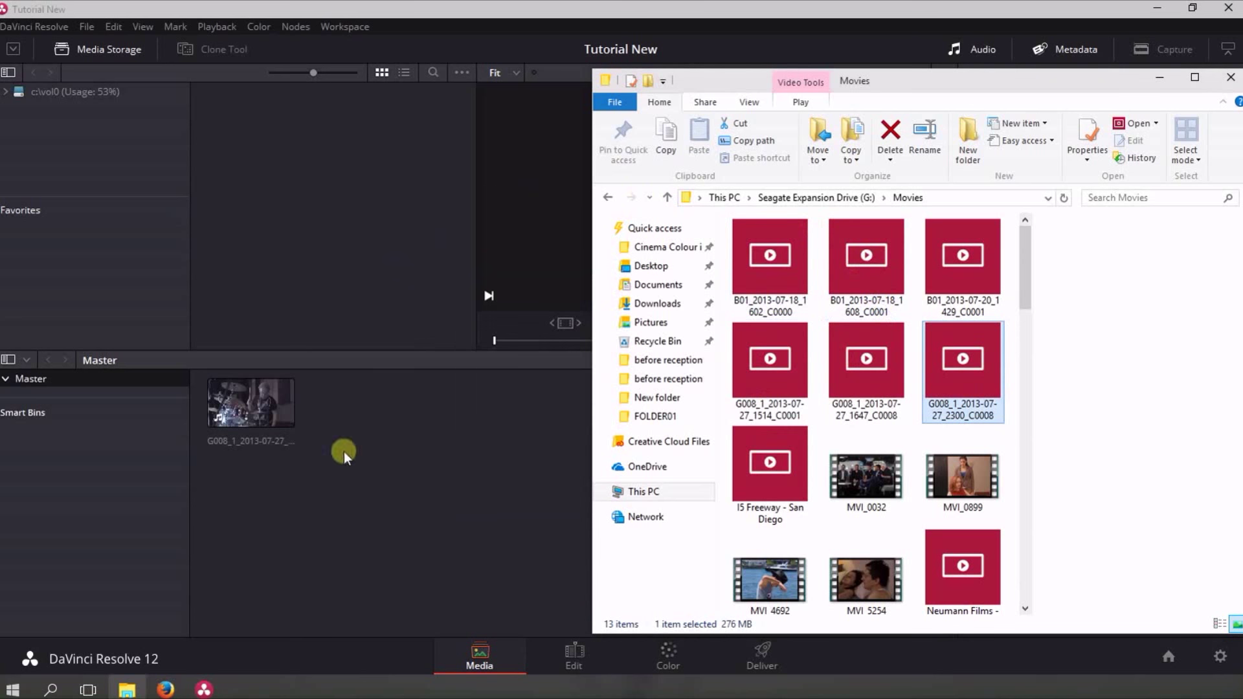
pyautogui.click(1160, 77)
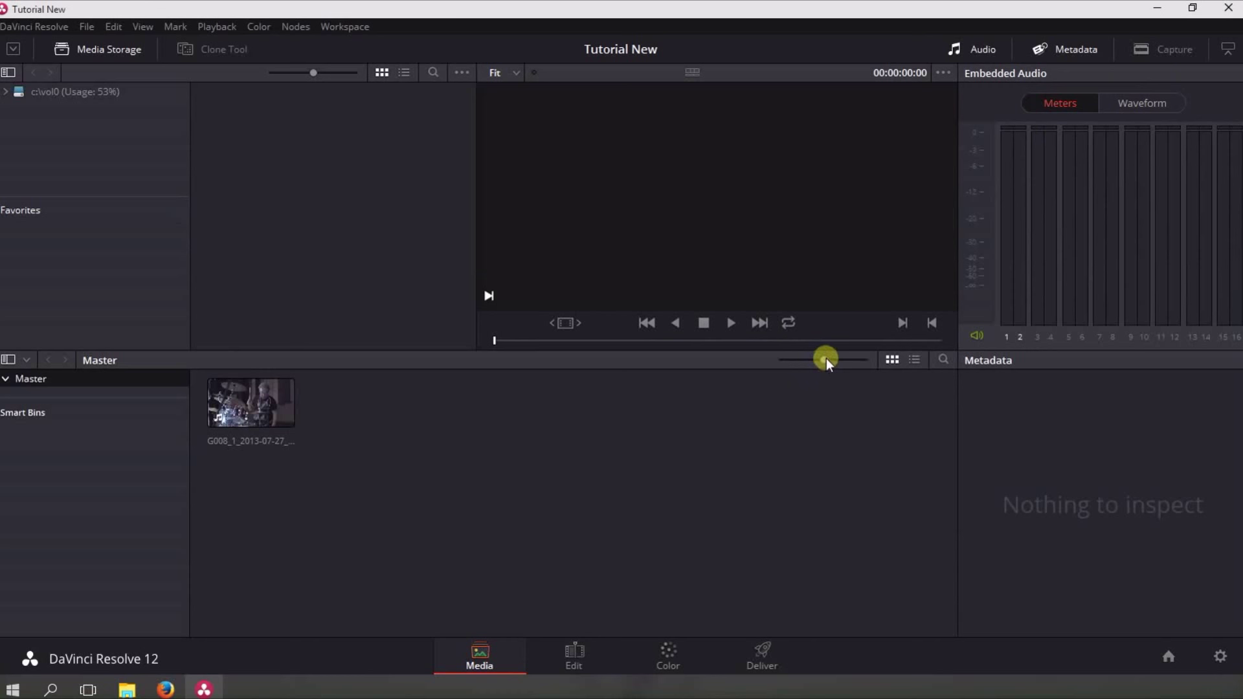
# Enlarge the media pool thumbnails, briefly view the pool as a list, then return to thumbnails
pyautogui.moveTo(826, 359); pyautogui.dragTo(853, 360)
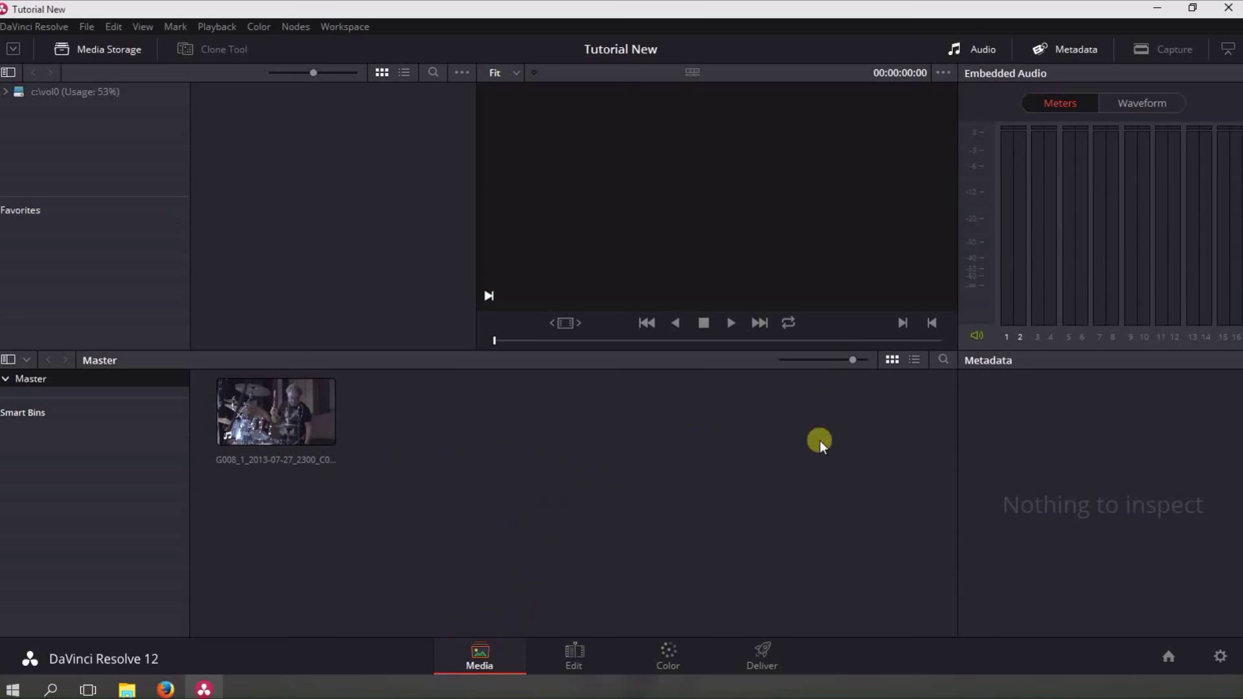
pyautogui.click(914, 360)
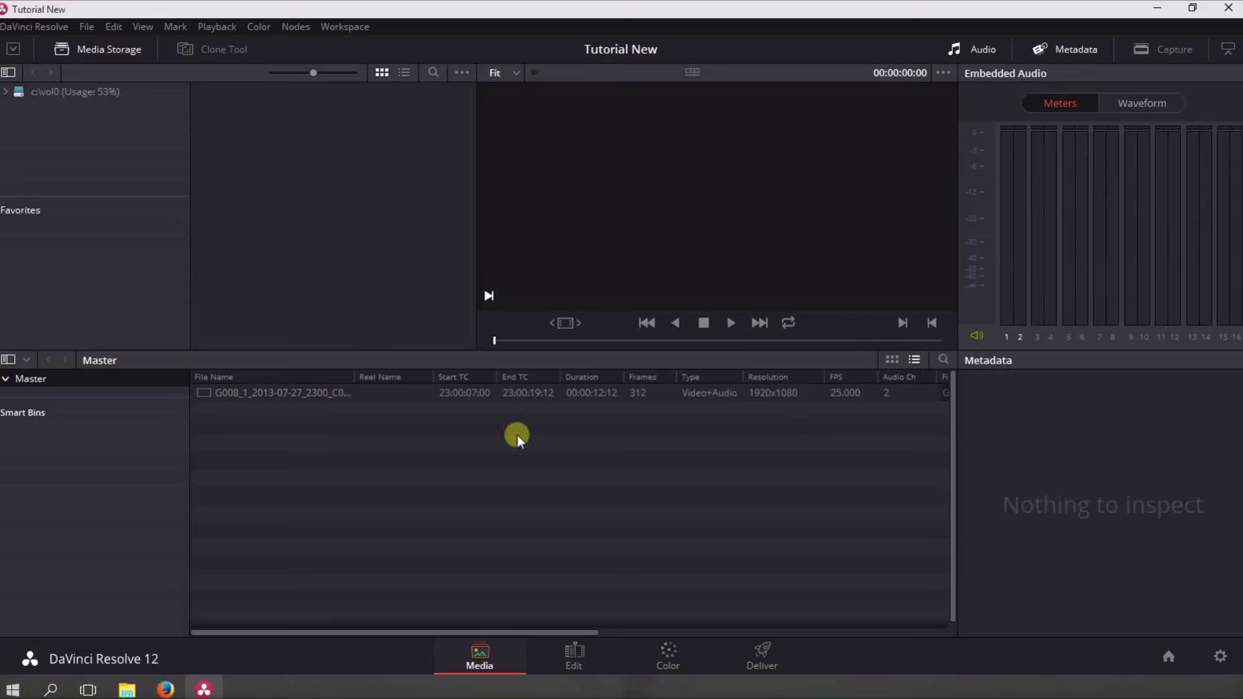
pyautogui.click(891, 359)
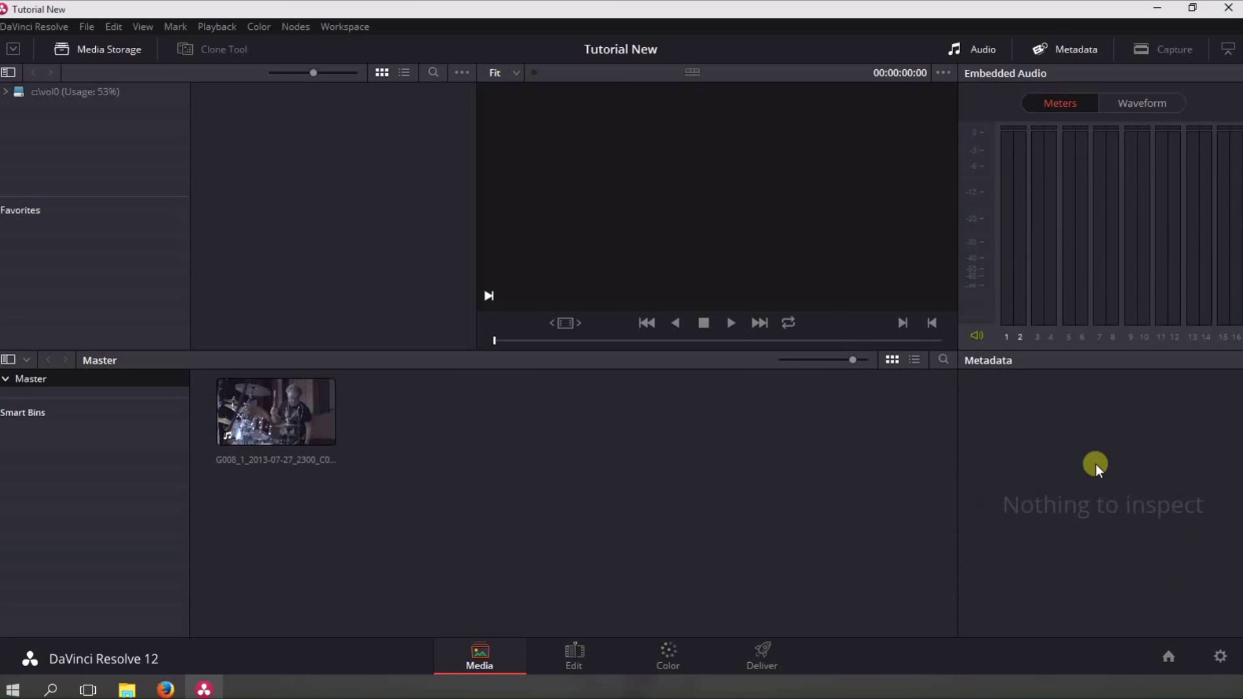
pyautogui.click(1223, 657)
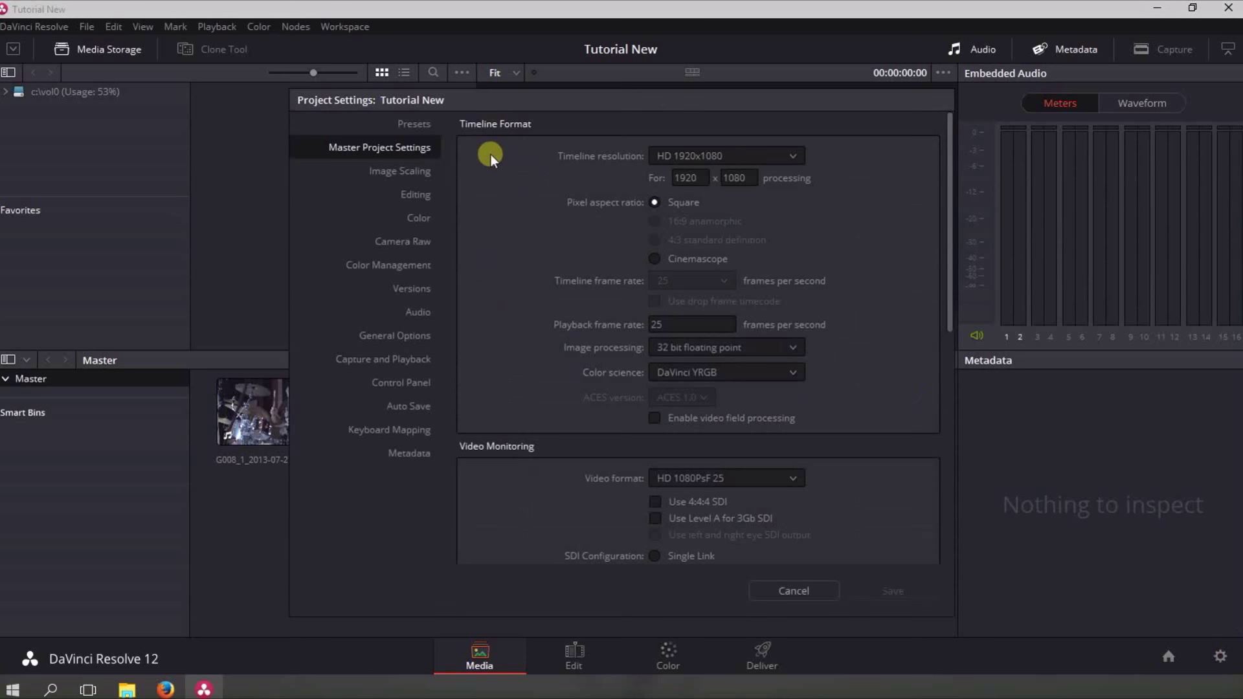
pyautogui.click(409, 430)
pyautogui.click(615, 155)
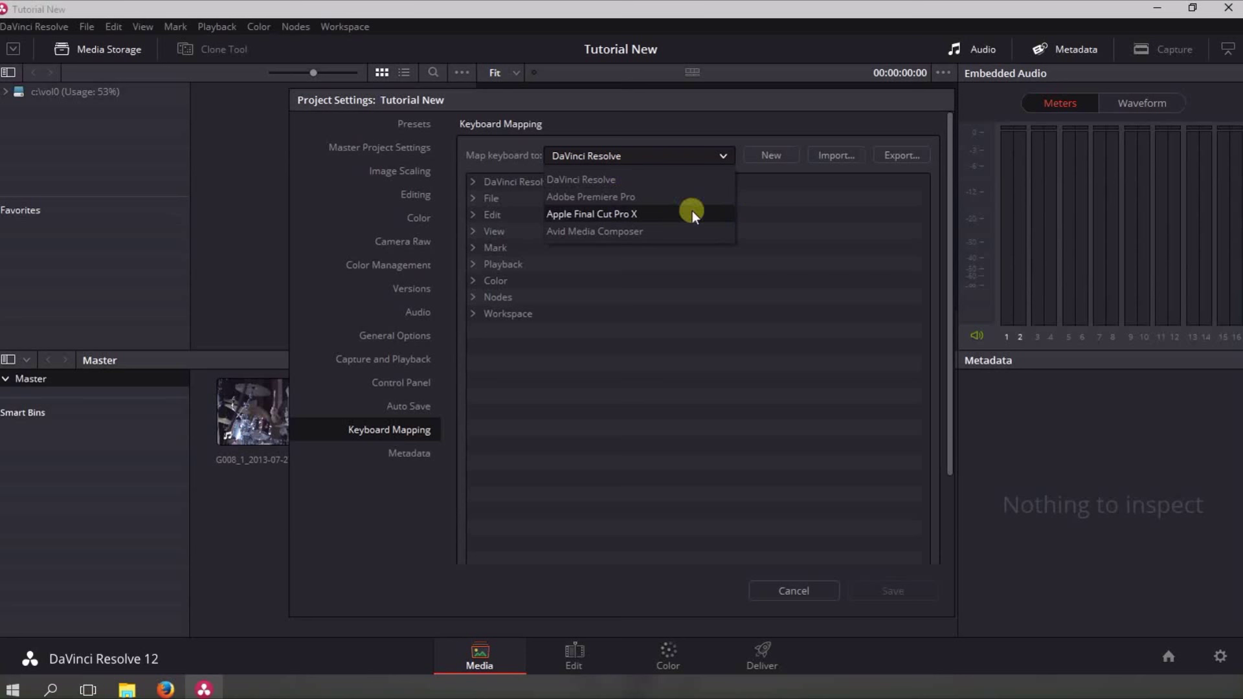
pyautogui.click(761, 119)
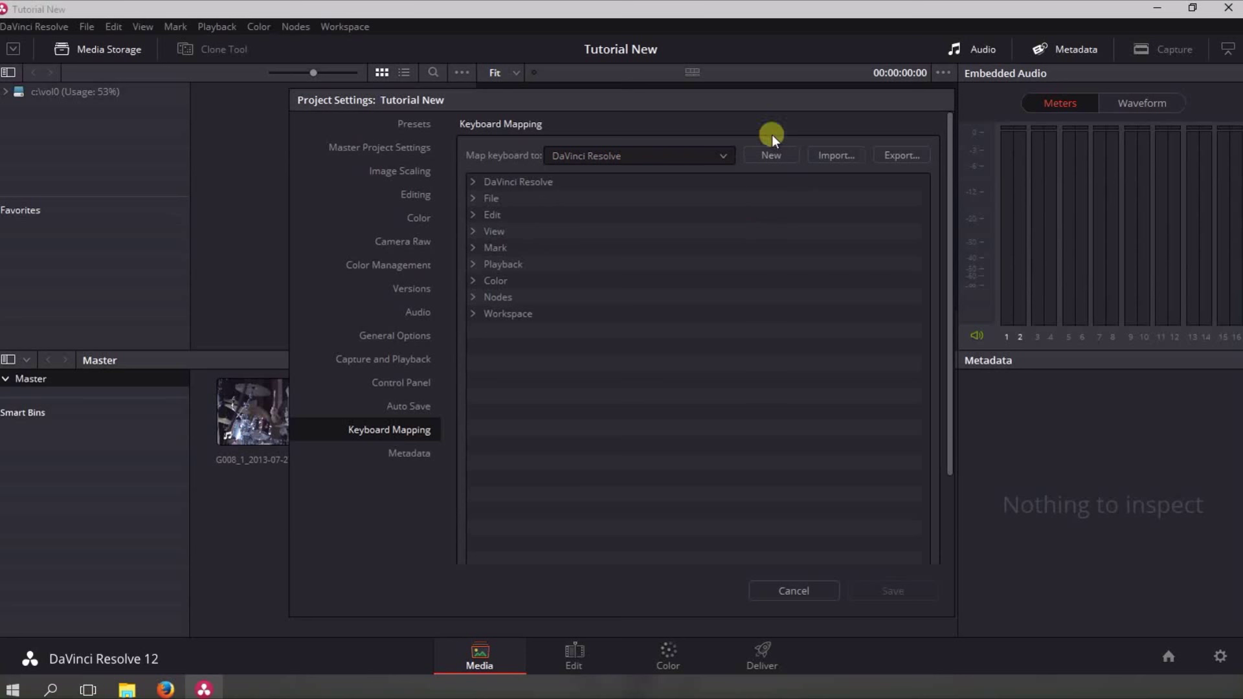
pyautogui.click(799, 596)
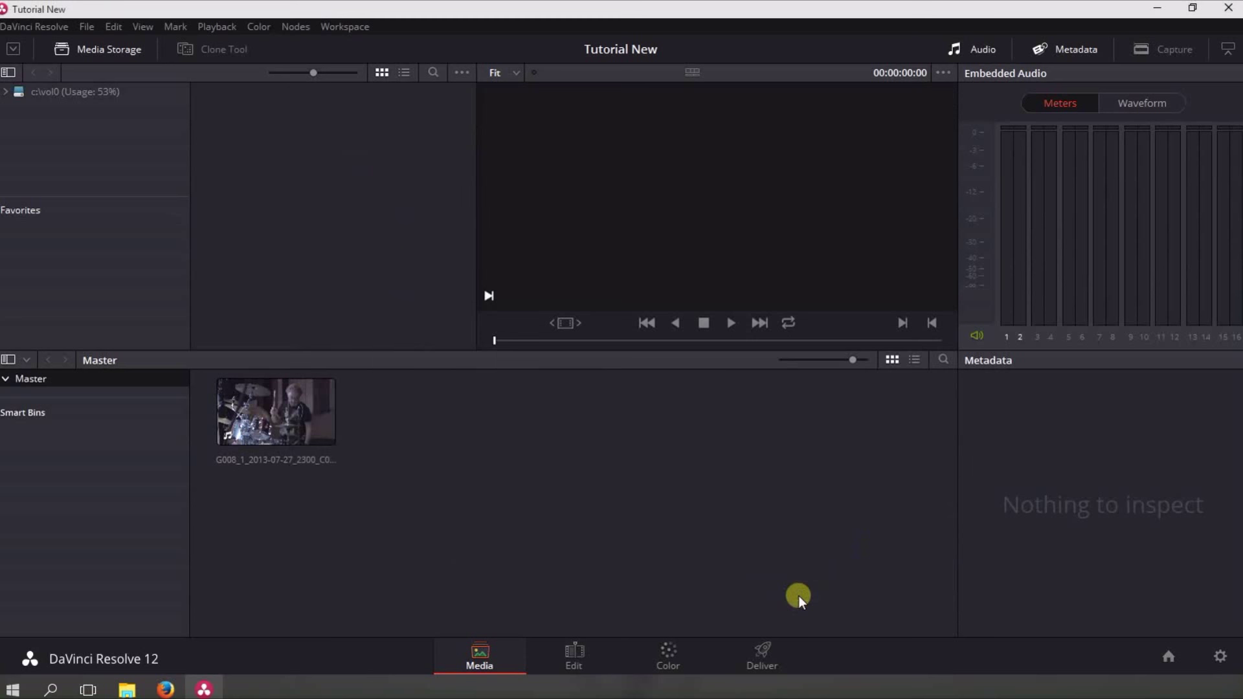
# Load the drum clip into the viewer, scrub in, and play it forward and then in reverse
pyautogui.click(286, 420)
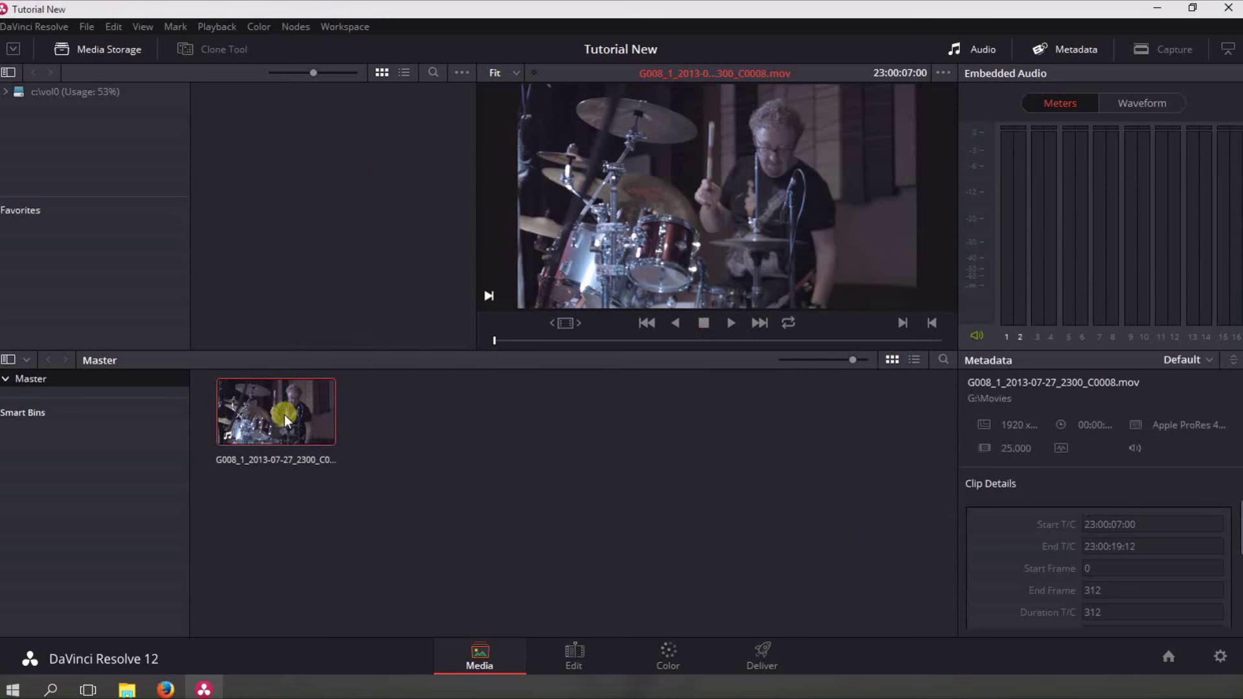
pyautogui.moveTo(501, 343); pyautogui.dragTo(687, 336)
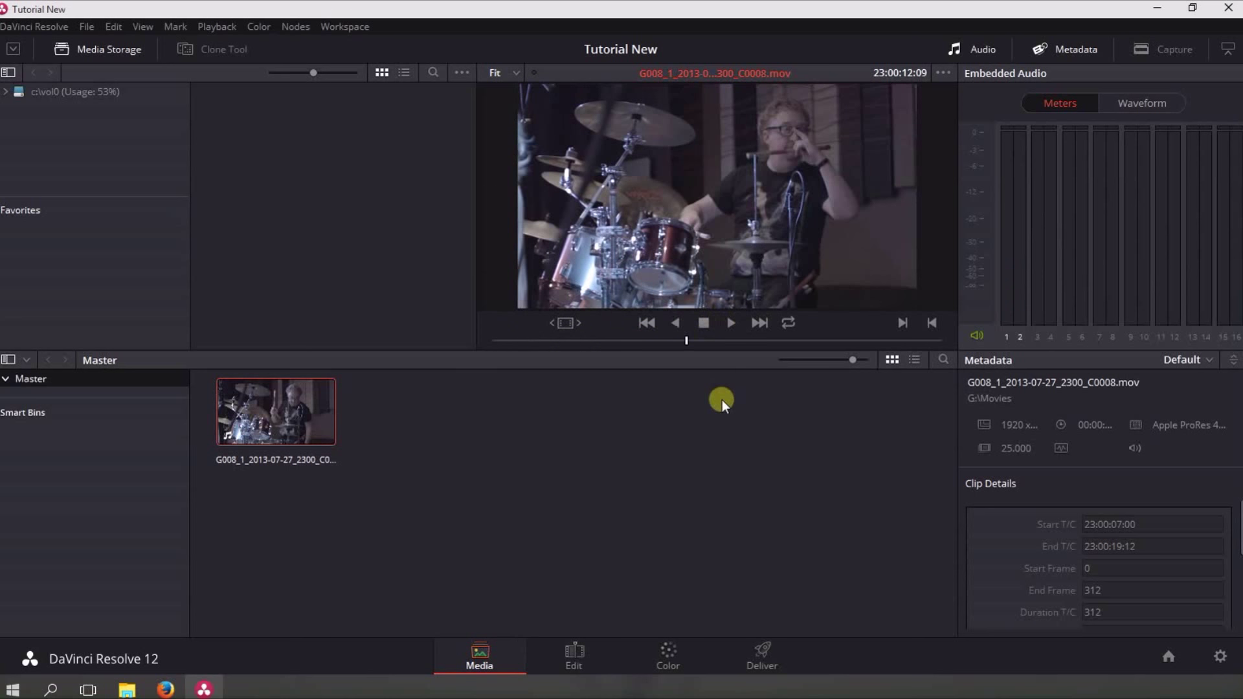
pyautogui.press('space')
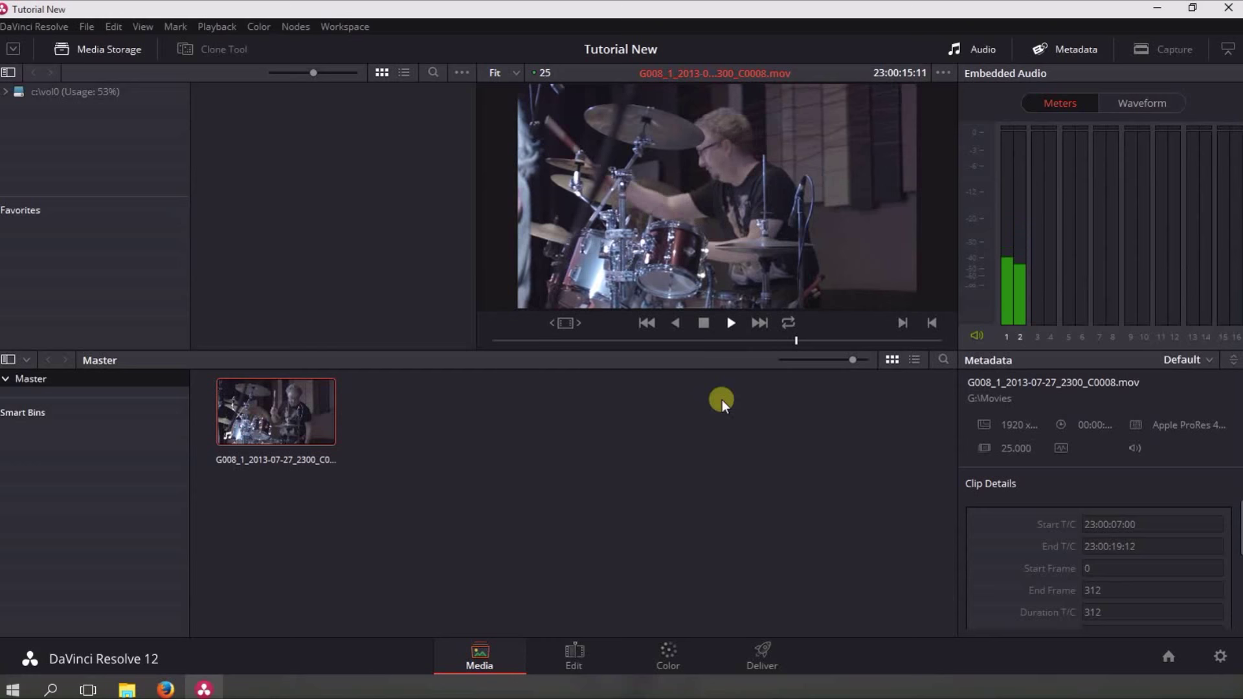
pyautogui.press('space')
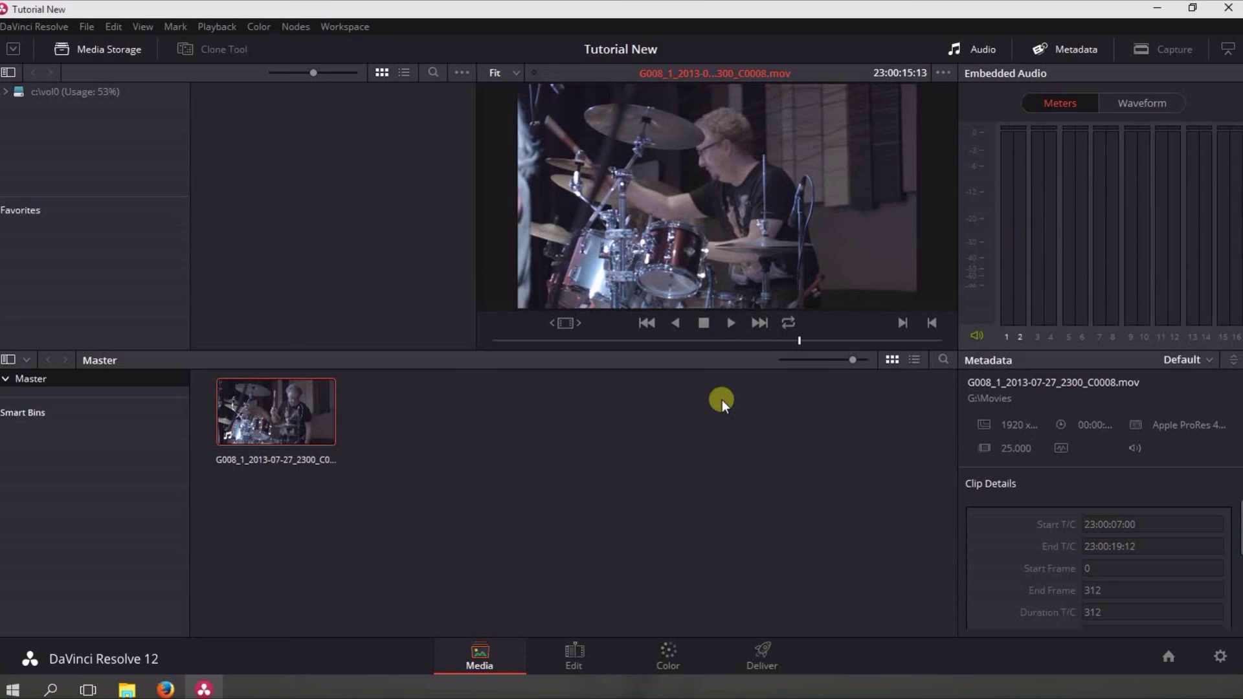
pyautogui.press('j')
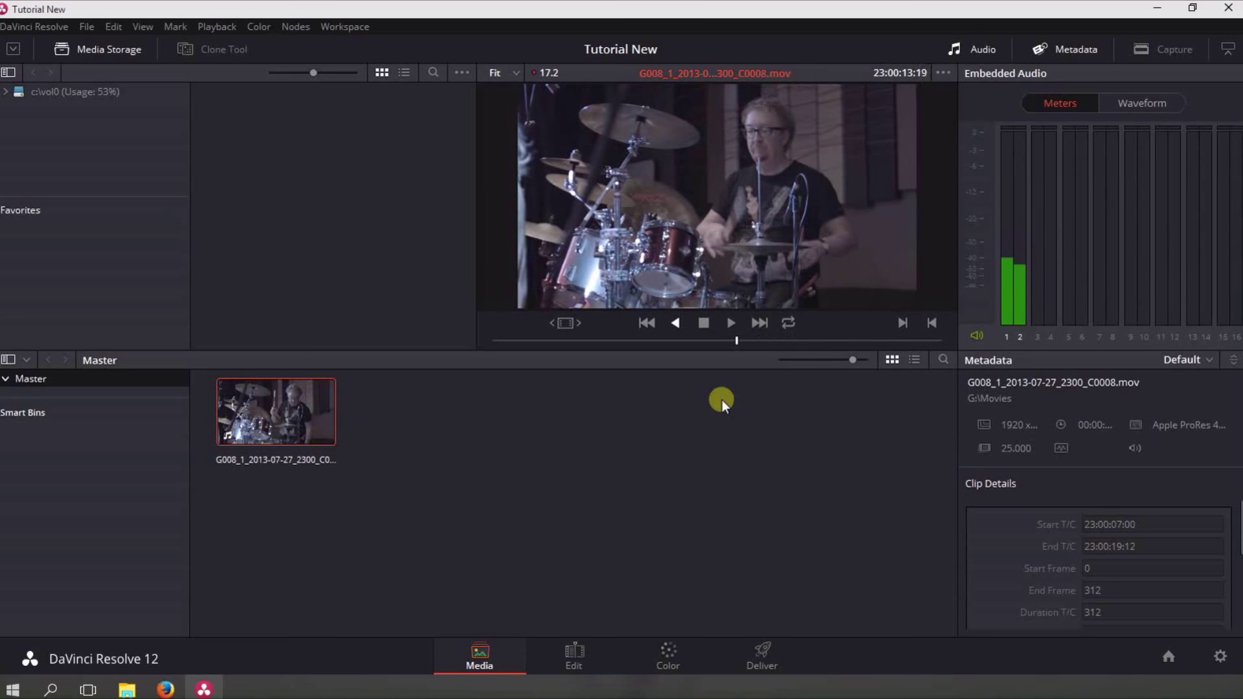
pyautogui.press('space')
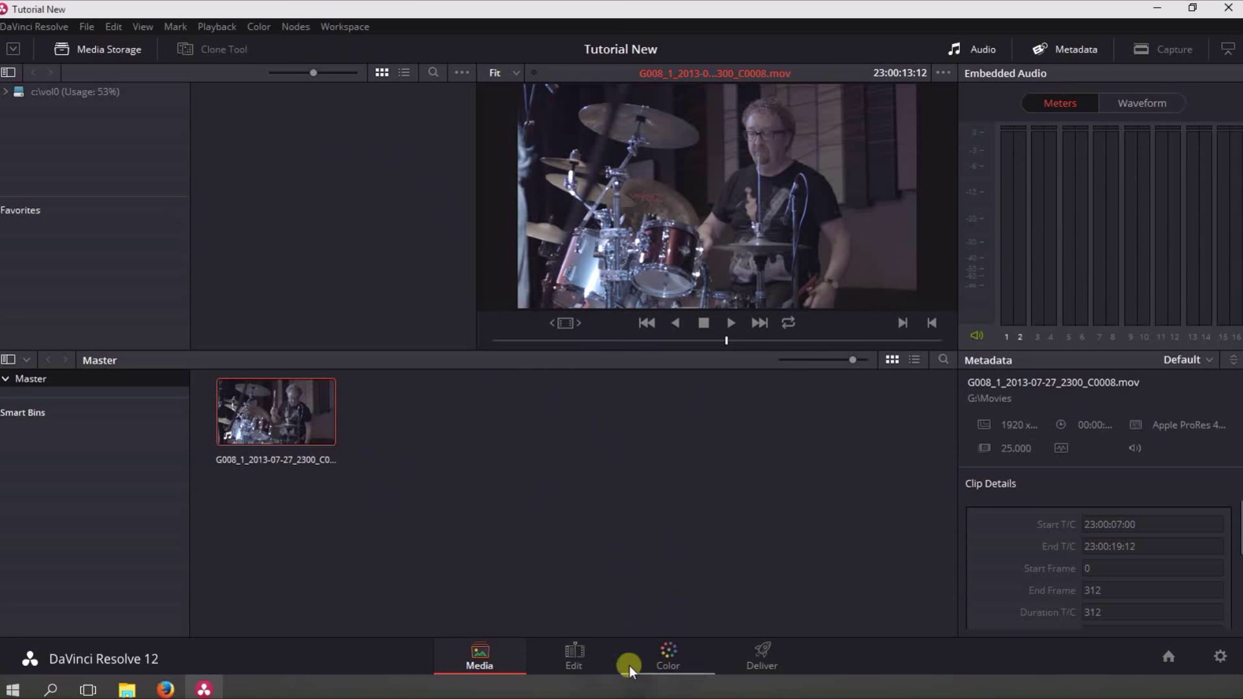
# On the Edit page, place the drum clip on a new timeline and scrub to 01:00:11:16
pyautogui.click(573, 658)
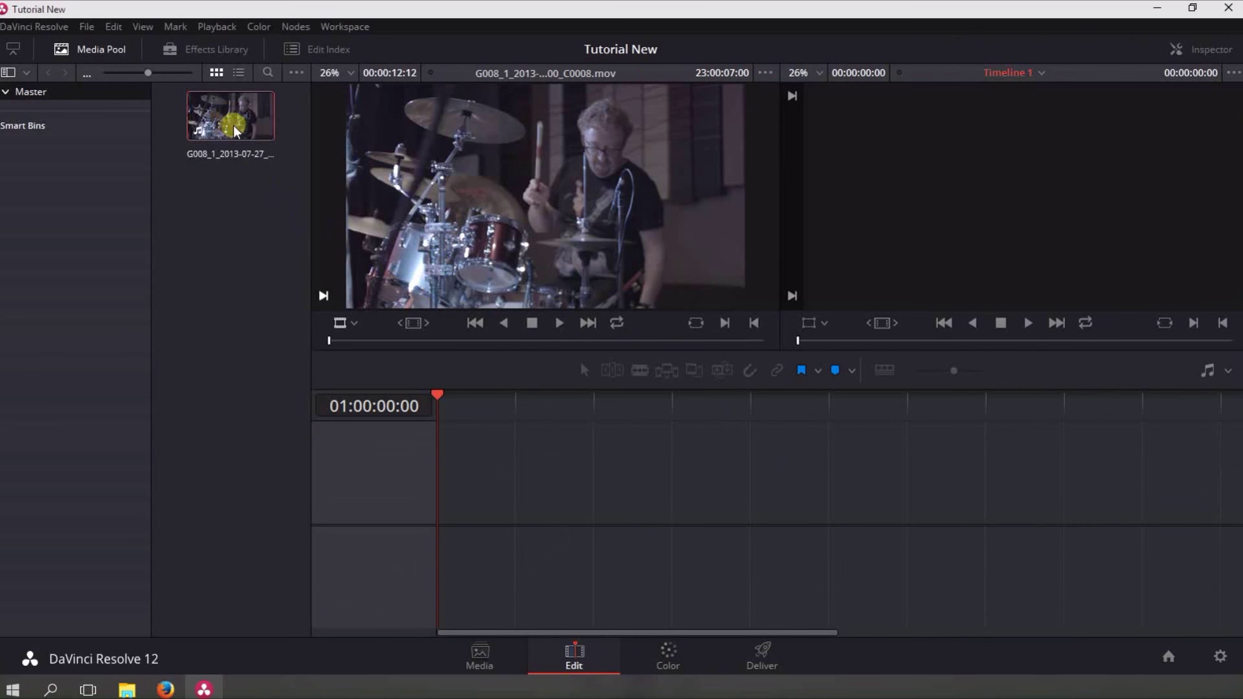
pyautogui.moveTo(232, 121); pyautogui.dragTo(499, 542)
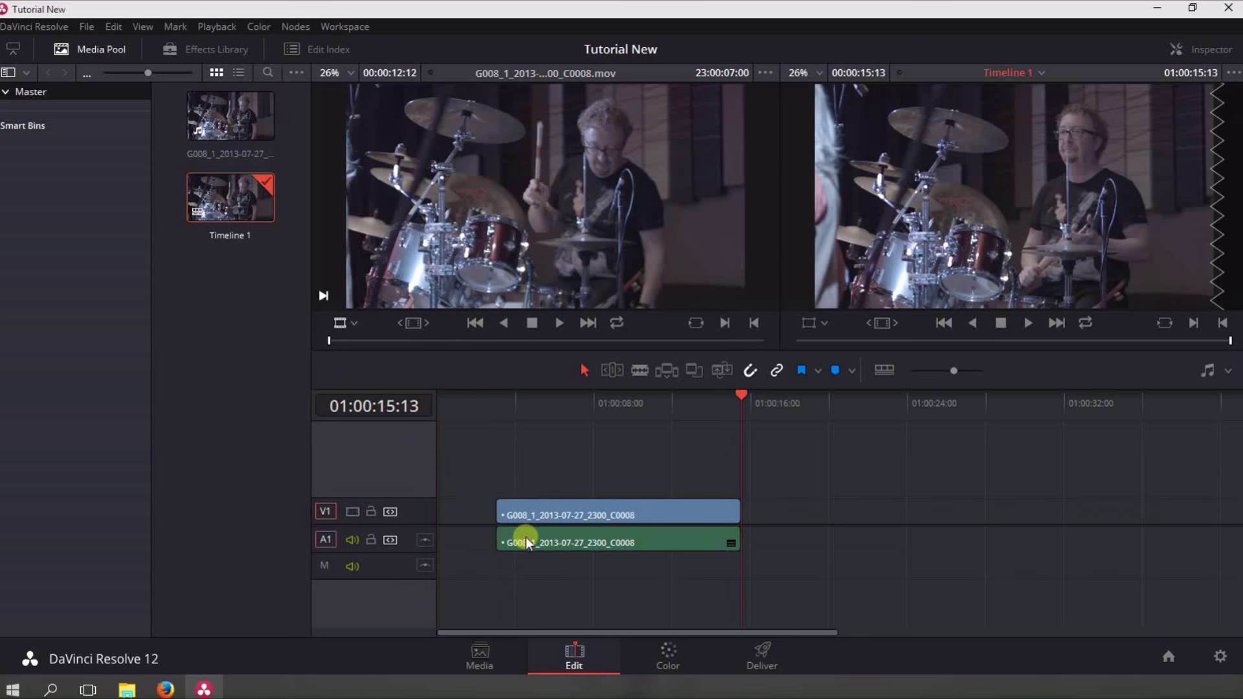
pyautogui.moveTo(577, 413)
pyautogui.mouseDown()
pyautogui.moveTo(643, 405)
pyautogui.moveTo(542, 421)
pyautogui.moveTo(577, 418)
pyautogui.mouseUp()
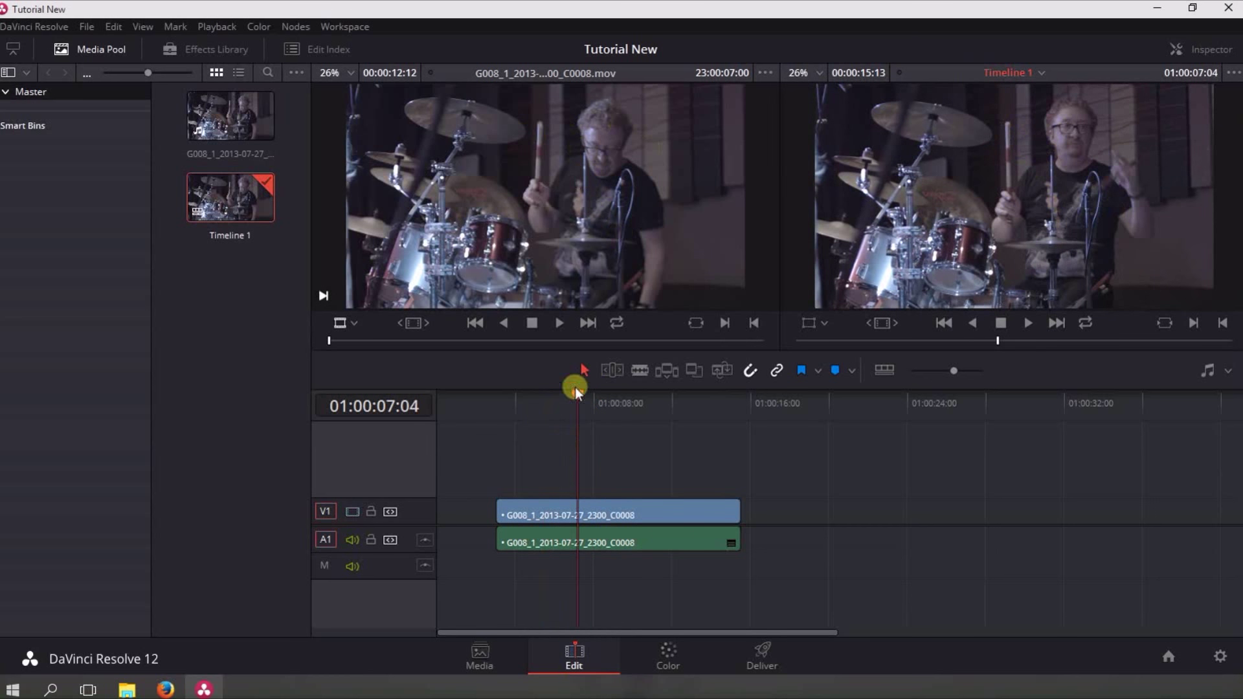
pyautogui.moveTo(575, 387); pyautogui.dragTo(666, 405)
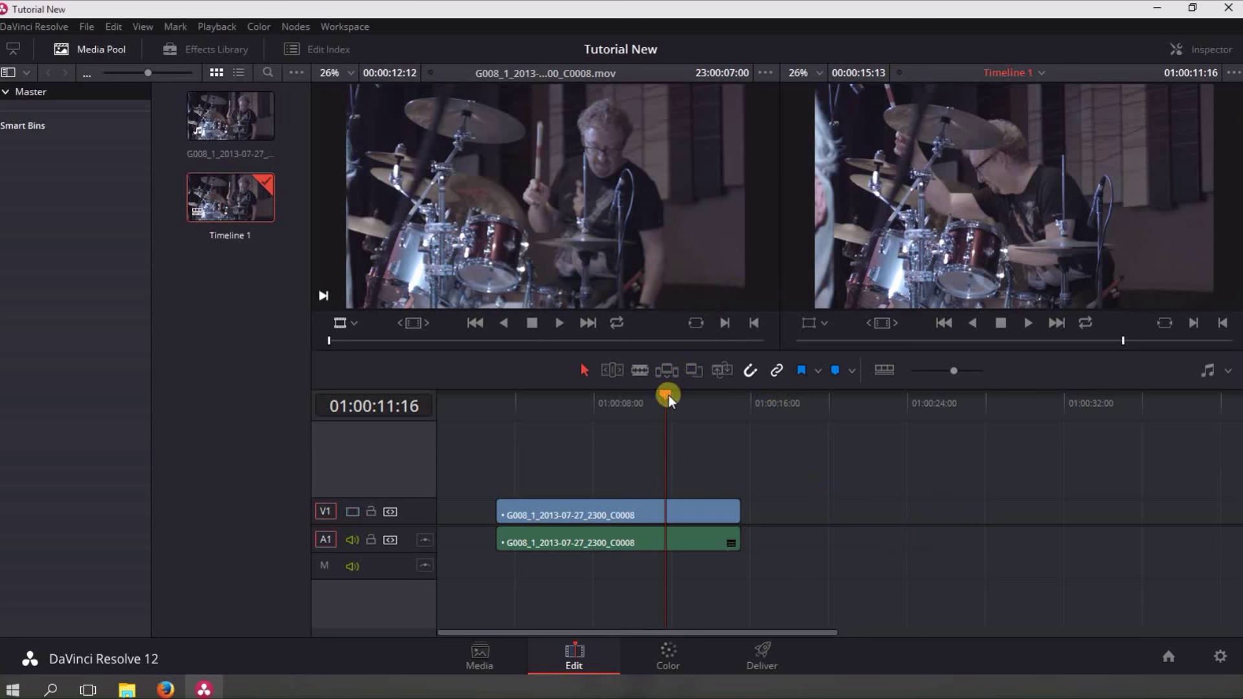
# Zoom the timeline so the clip fills the track, shift the clip along it, and open the Color page
pyautogui.moveTo(957, 376)
pyautogui.mouseDown()
pyautogui.moveTo(941, 376)
pyautogui.moveTo(956, 379)
pyautogui.mouseUp()
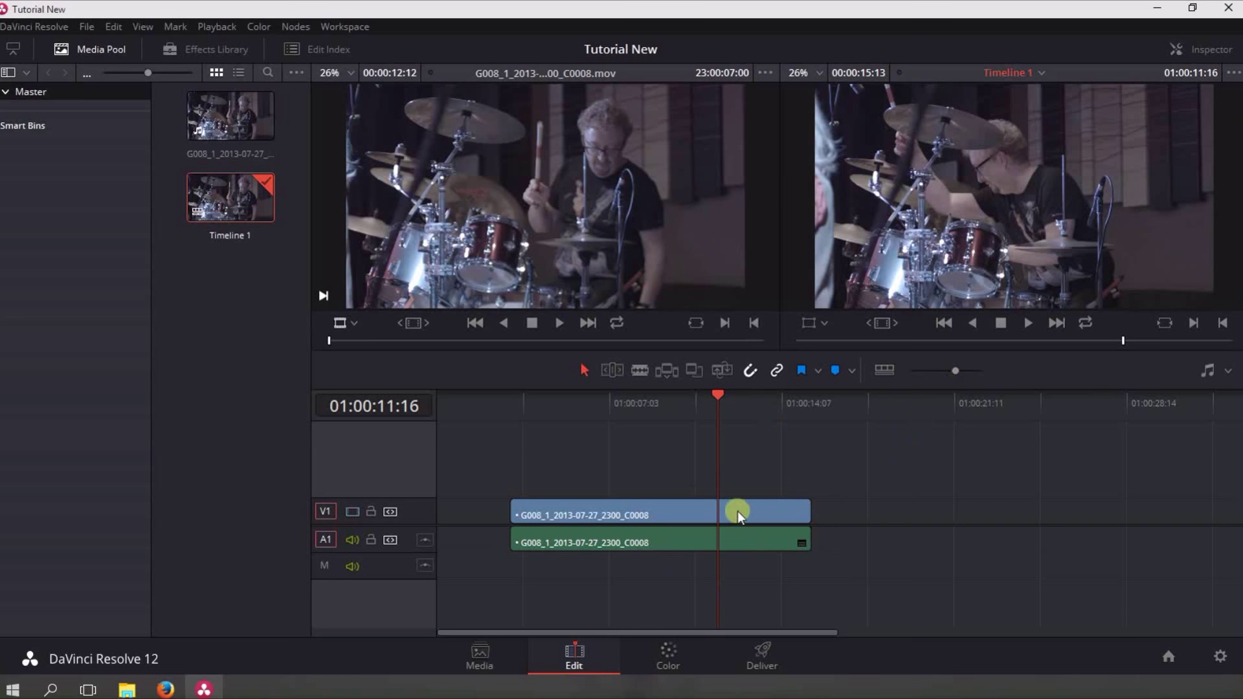
pyautogui.moveTo(685, 512); pyautogui.dragTo(767, 518)
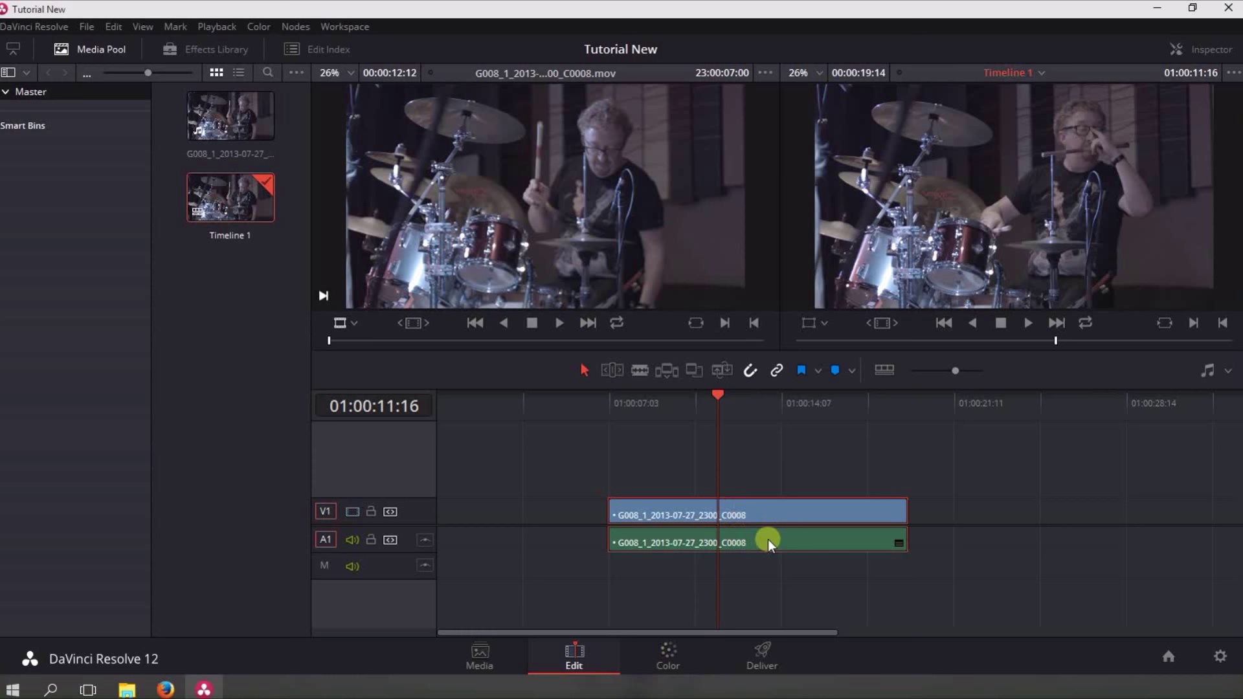
pyautogui.click(671, 667)
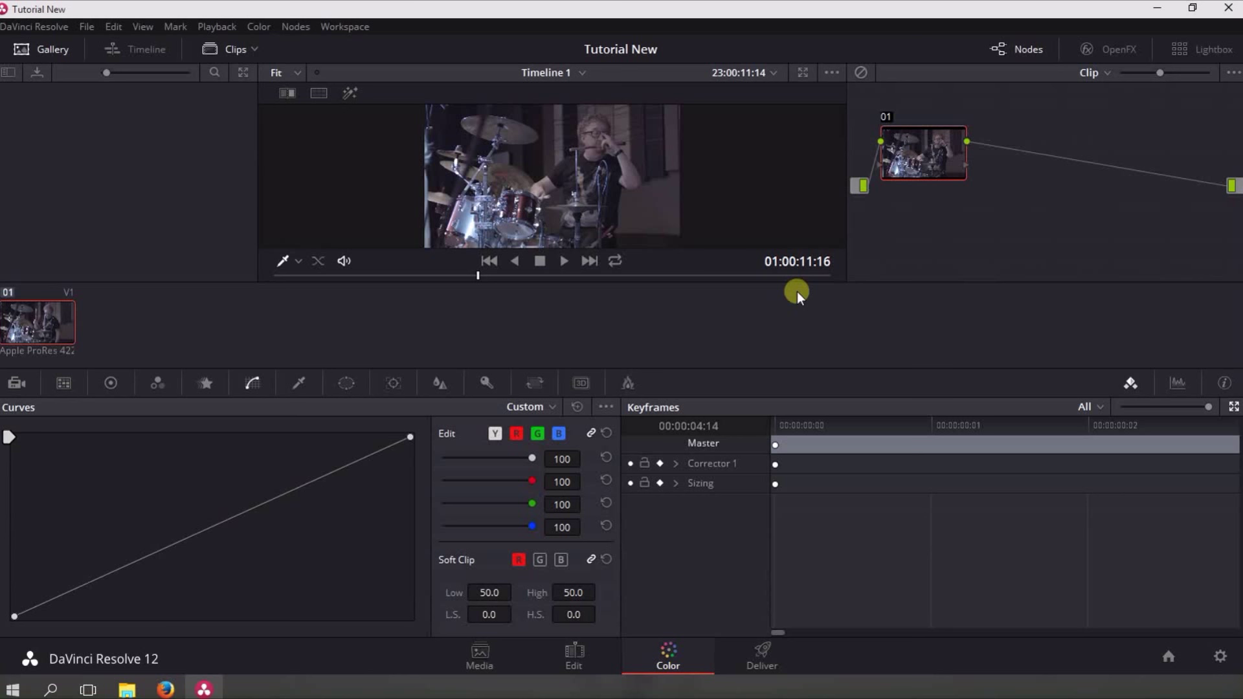
# Drag the viewer's jog bar to advance the drum clip to a later frame
pyautogui.moveTo(449, 277); pyautogui.dragTo(566, 275)
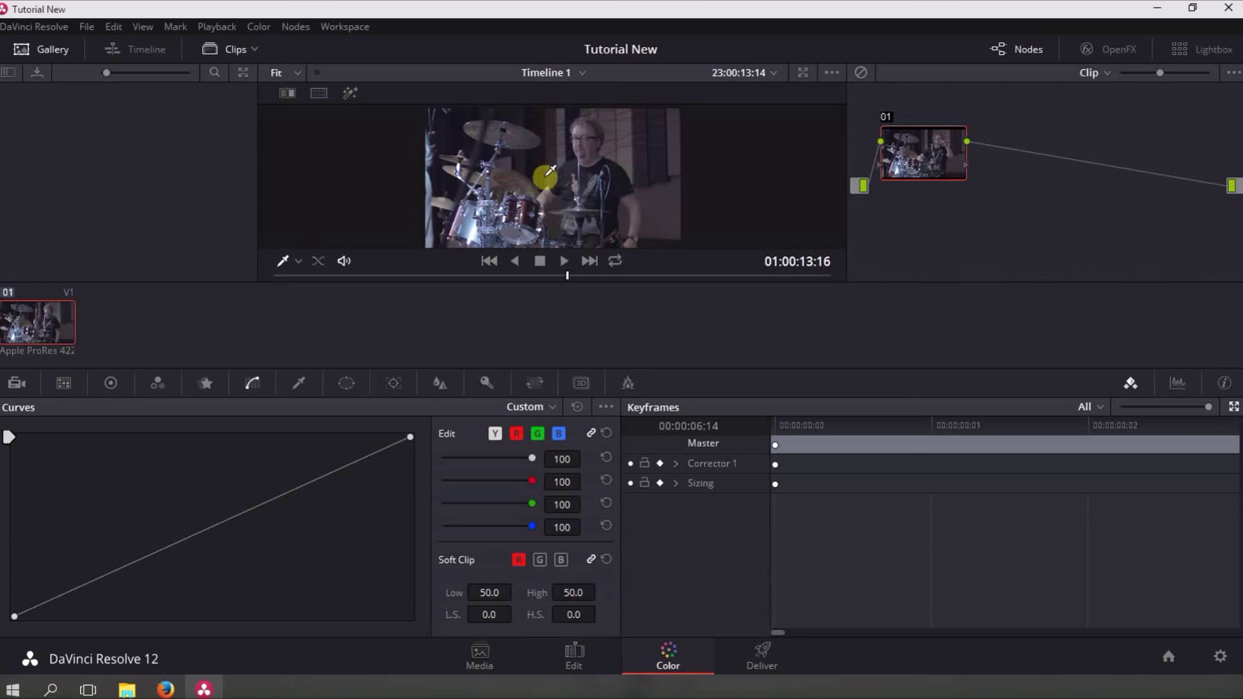
# Zoom the viewer in and pan onto the drummer's face, then expand the viewer with Alt+F
pyautogui.scroll(8, 546, 170)
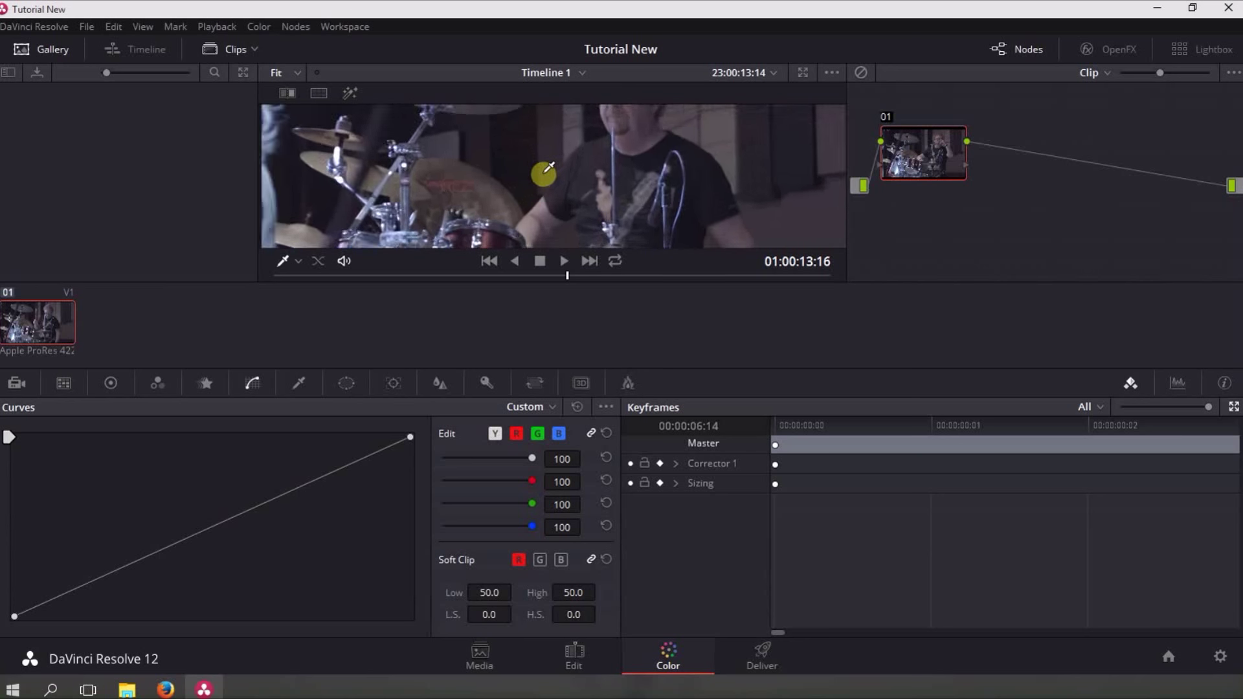
pyautogui.scroll(-4, 546, 170)
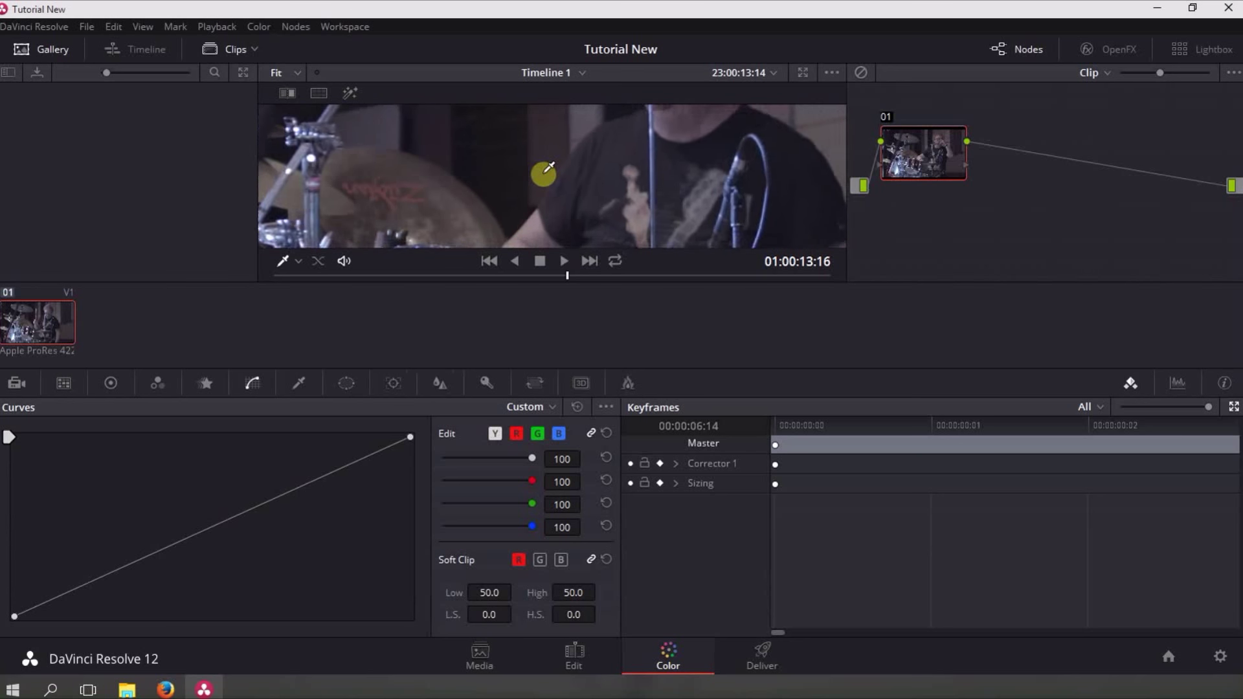
pyautogui.scroll(-1, 546, 170)
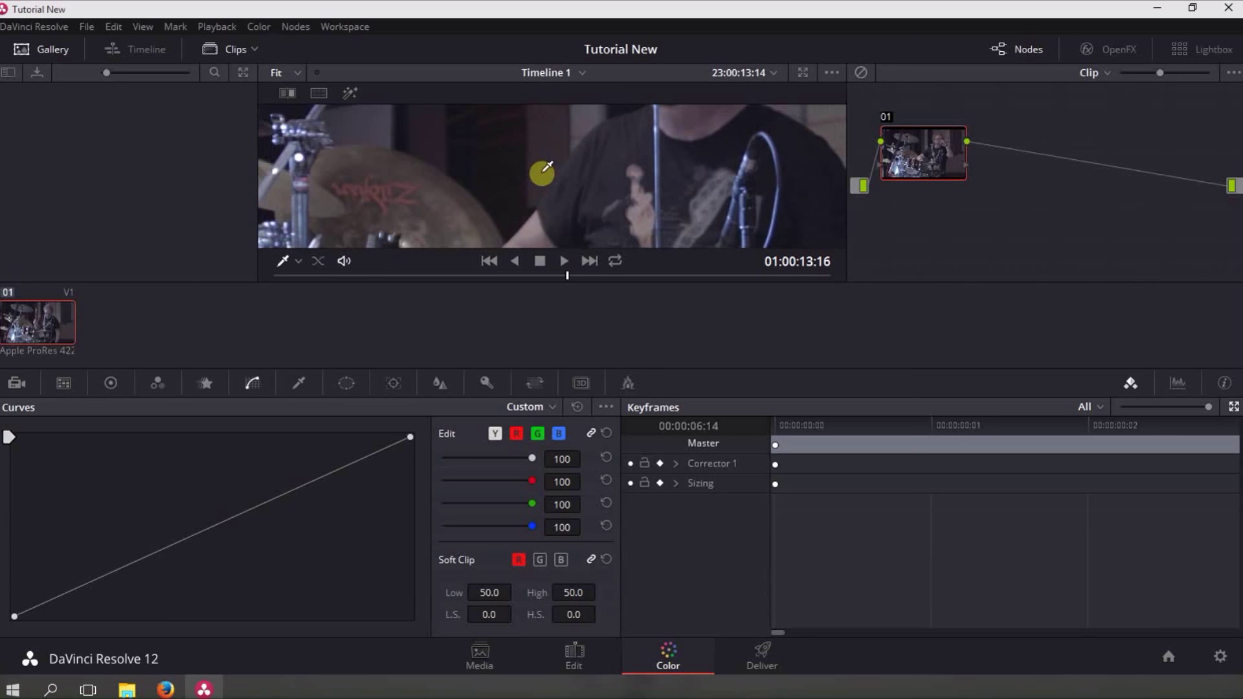
pyautogui.moveTo(546, 170); pyautogui.dragTo(513, 285)
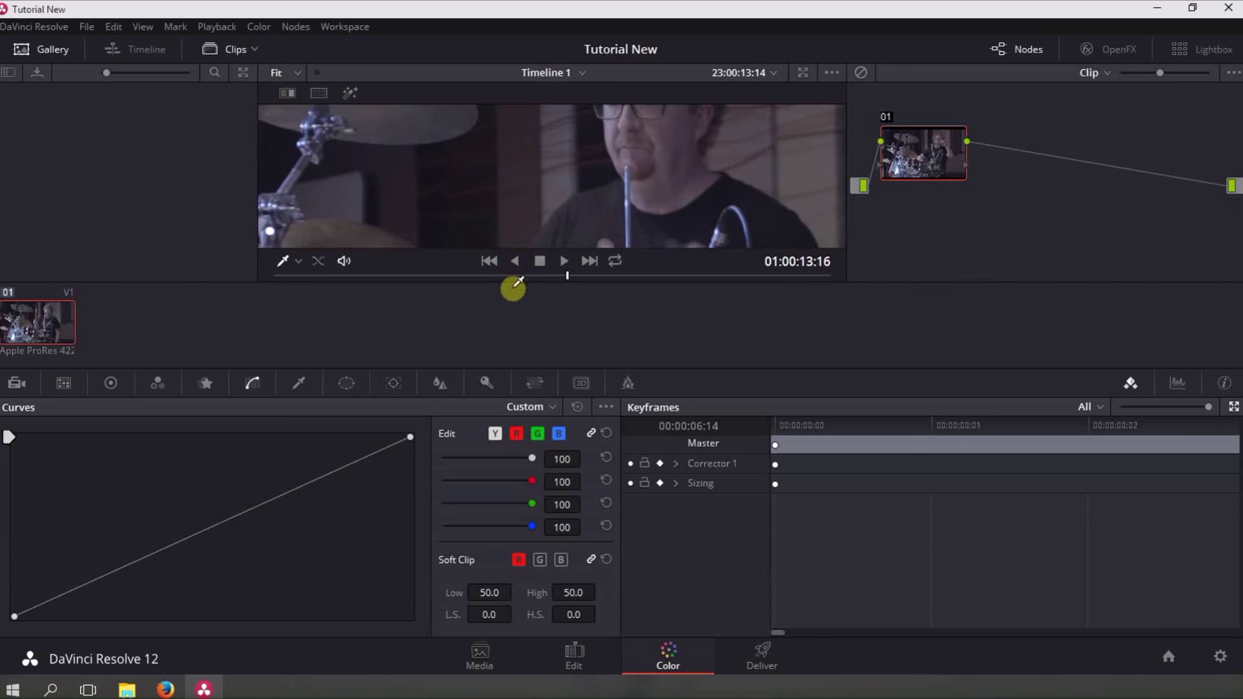
pyautogui.moveTo(498, 160); pyautogui.dragTo(488, 264)
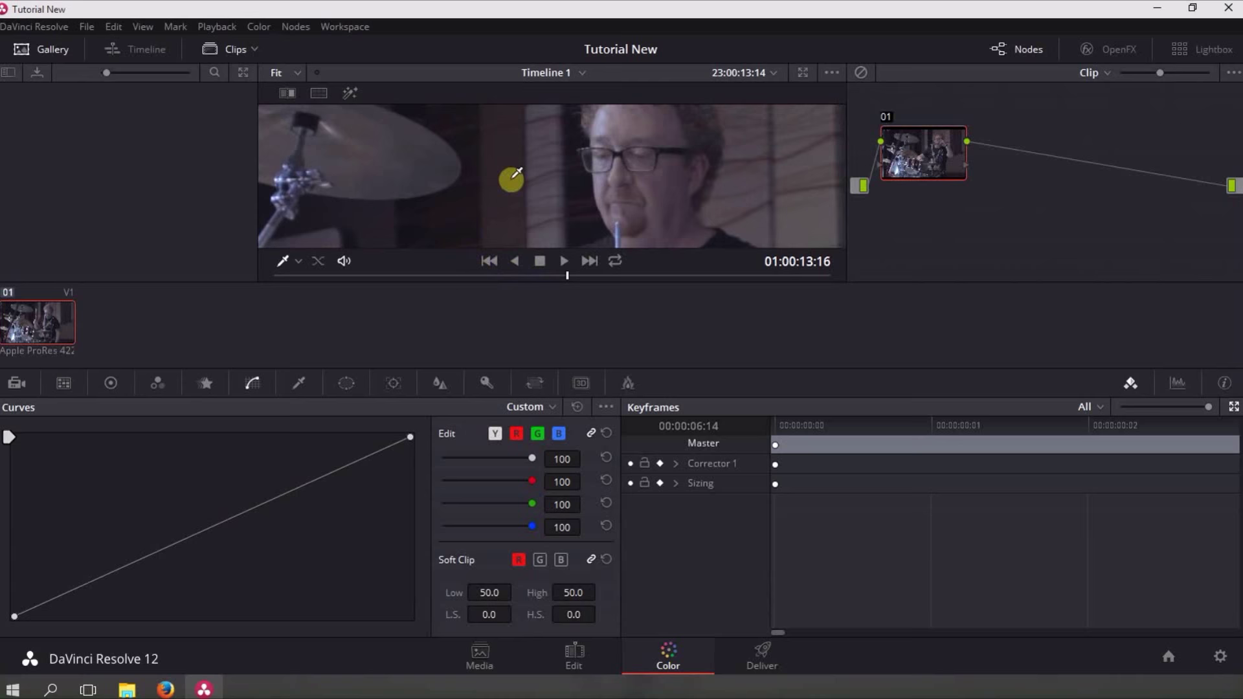
pyautogui.moveTo(500, 162); pyautogui.dragTo(489, 200)
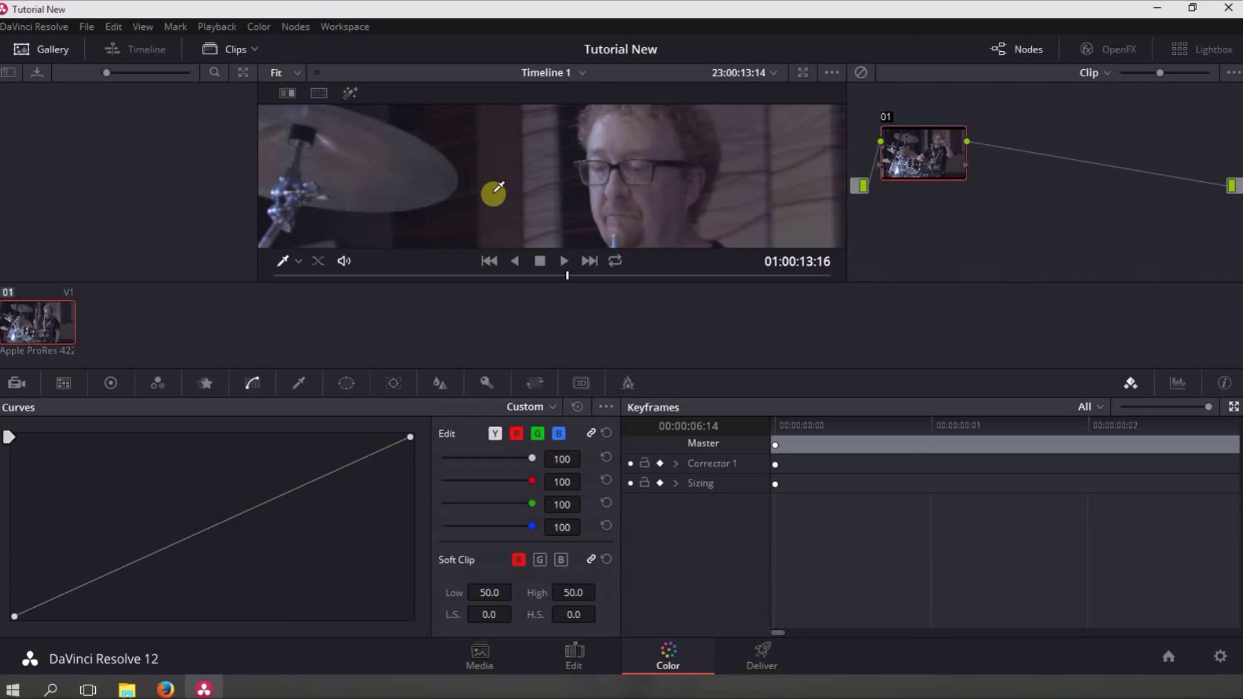
pyautogui.hotkey('alt', 'f')
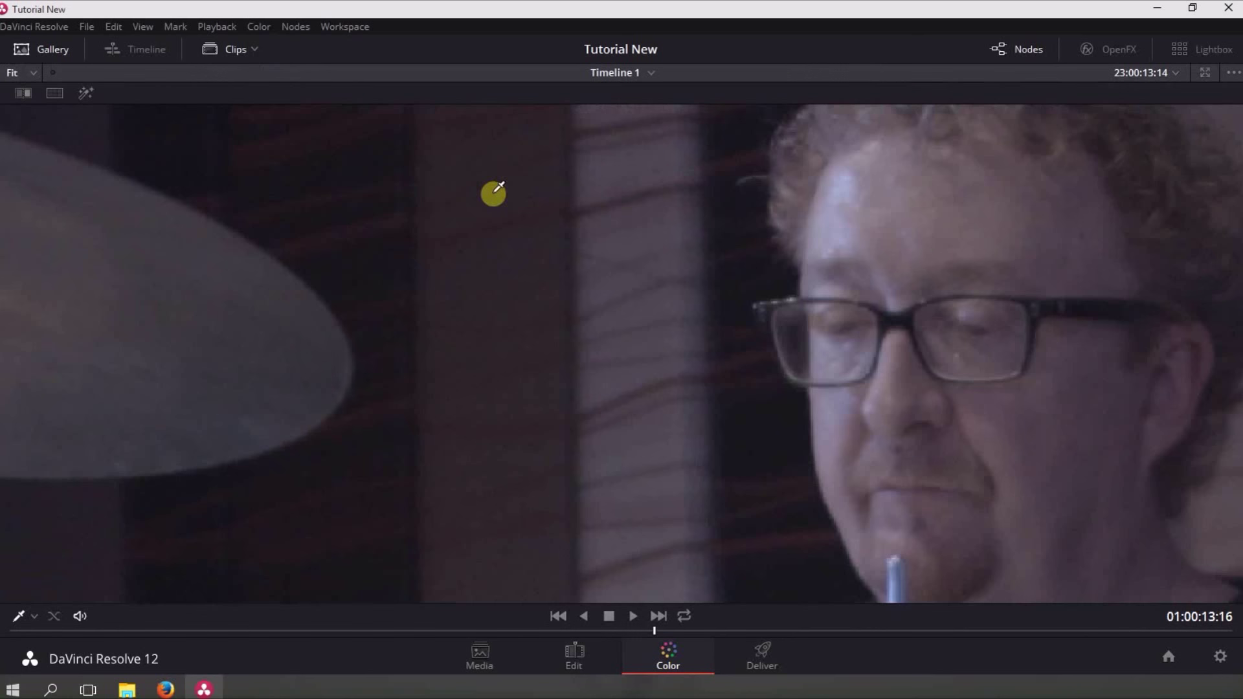
# Zoom out and recentre the full drummer frame, then restore the standard Color page layout
pyautogui.scroll(-5, 544, 247)
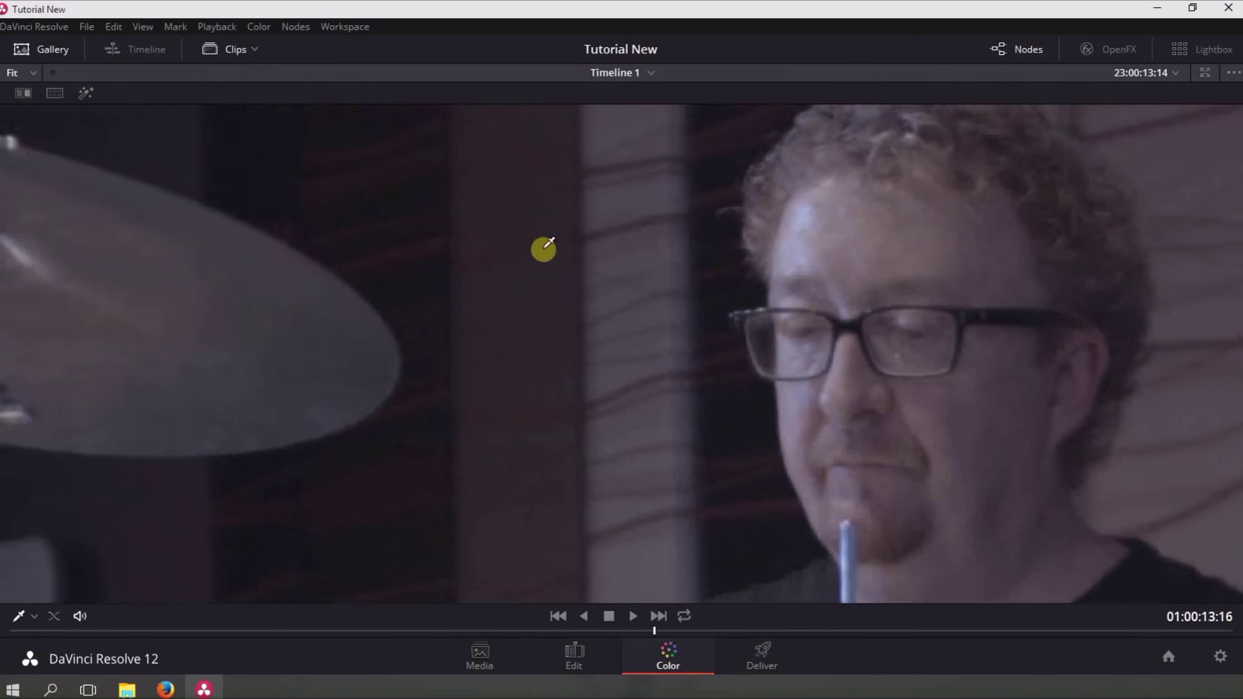
pyautogui.scroll(-3, 555, 259)
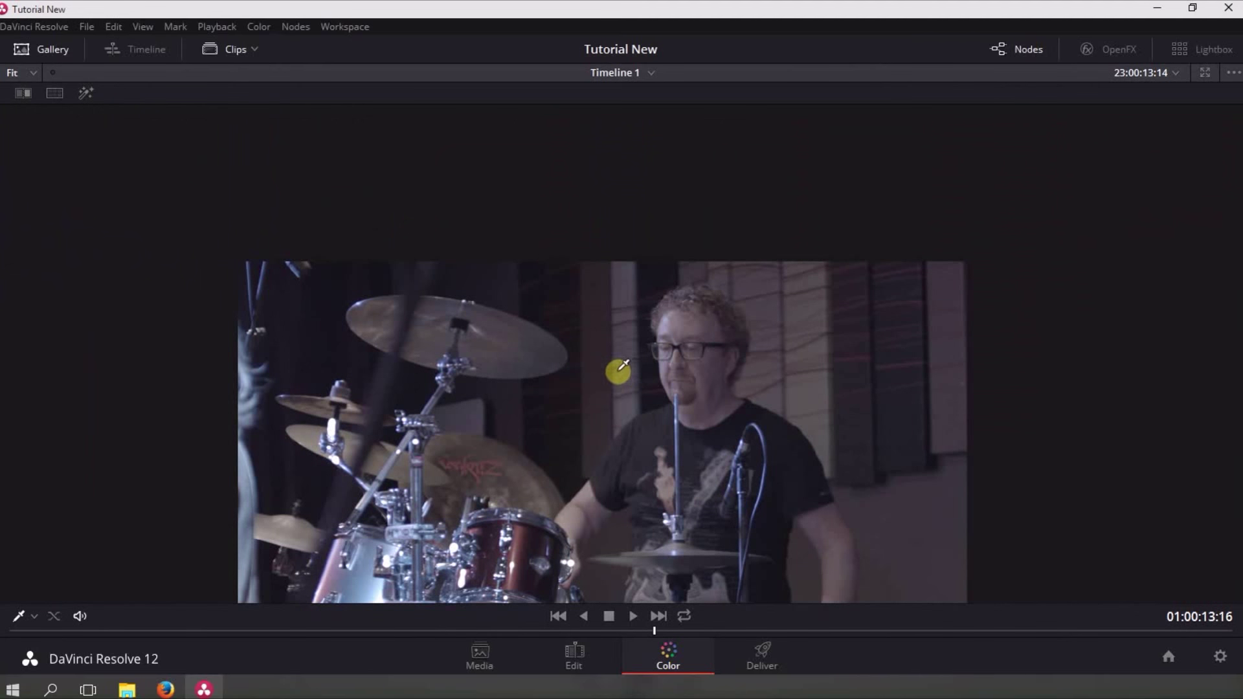
pyautogui.scroll(-1, 627, 389)
pyautogui.moveTo(627, 398); pyautogui.dragTo(613, 280)
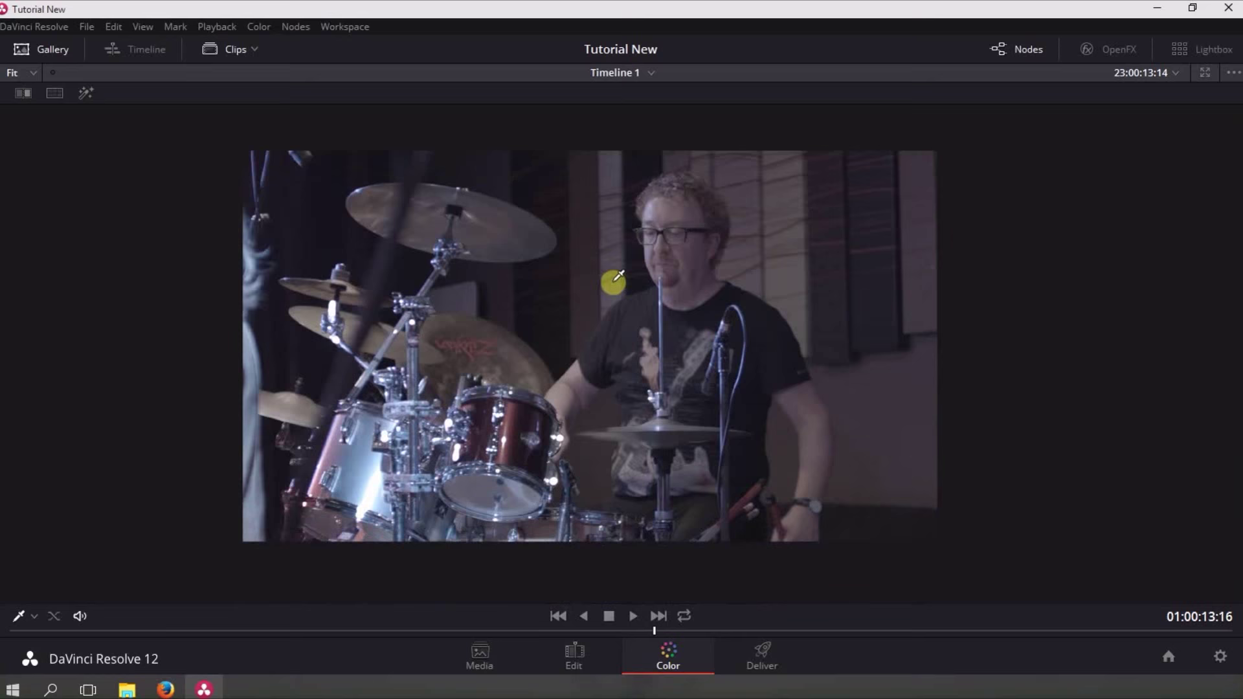
pyautogui.scroll(2, 634, 298)
pyautogui.scroll(-1, 634, 298)
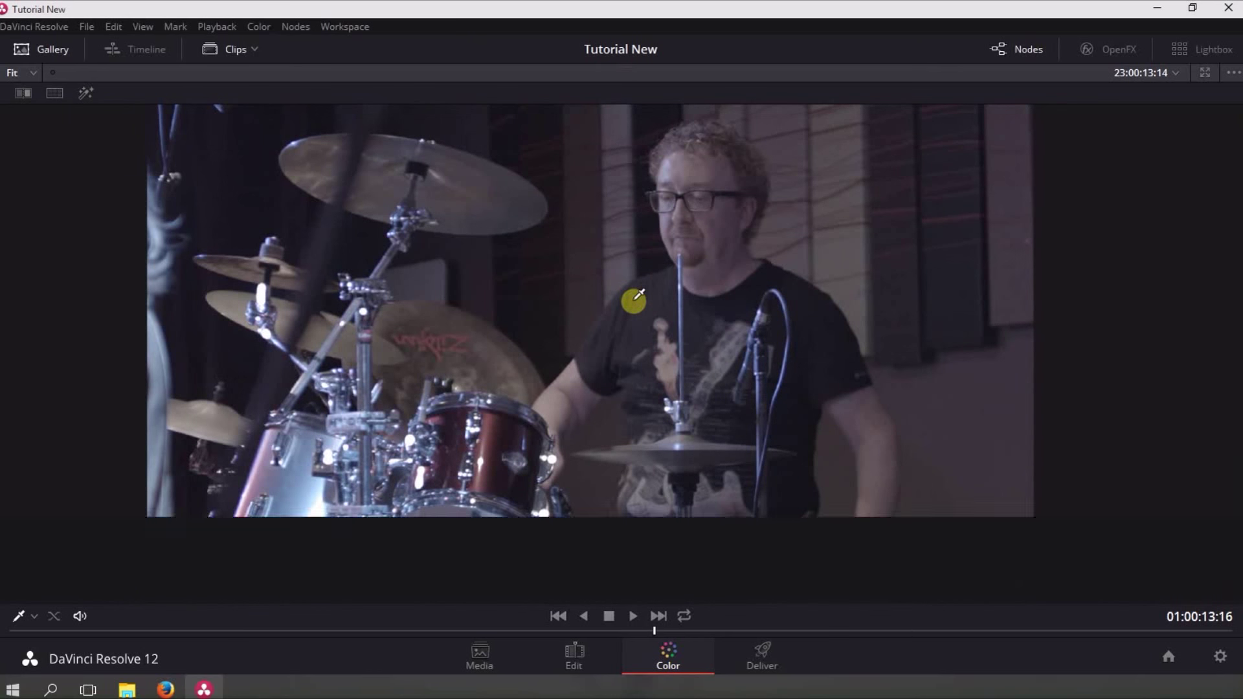
pyautogui.hotkey('alt', 'f')
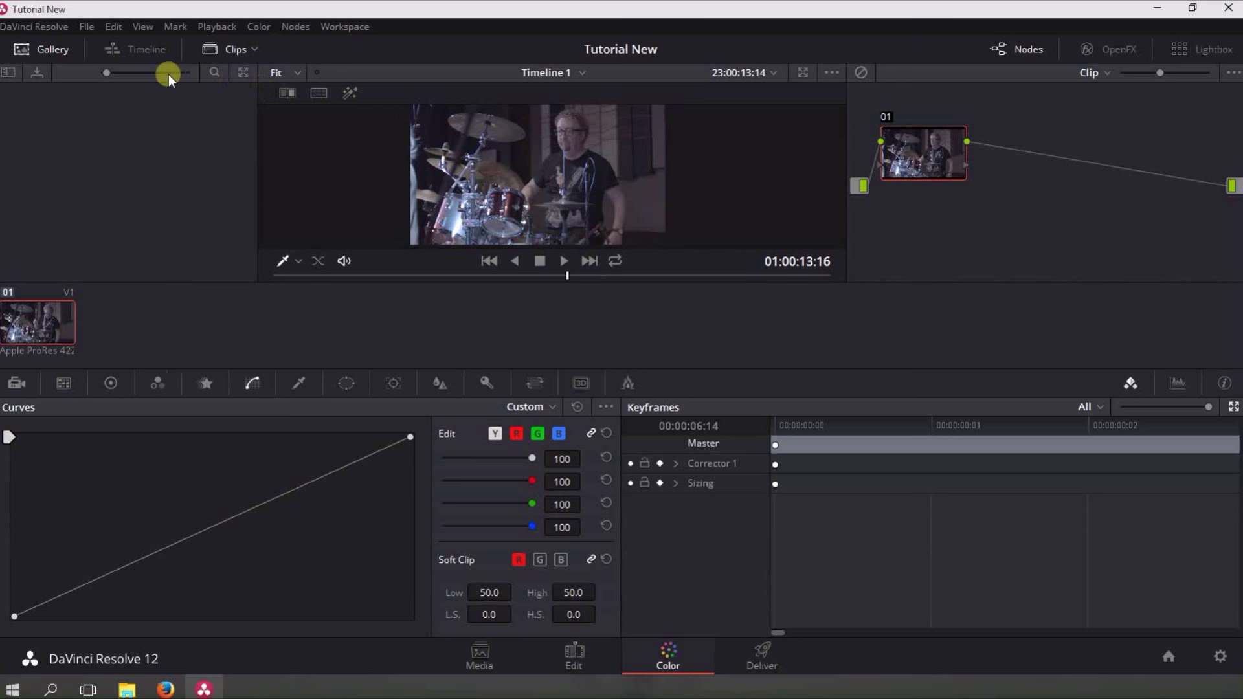
# Turn off the Gallery and Clips strip, drag the viewer divider left, and move node 01 right
pyautogui.click(52, 50)
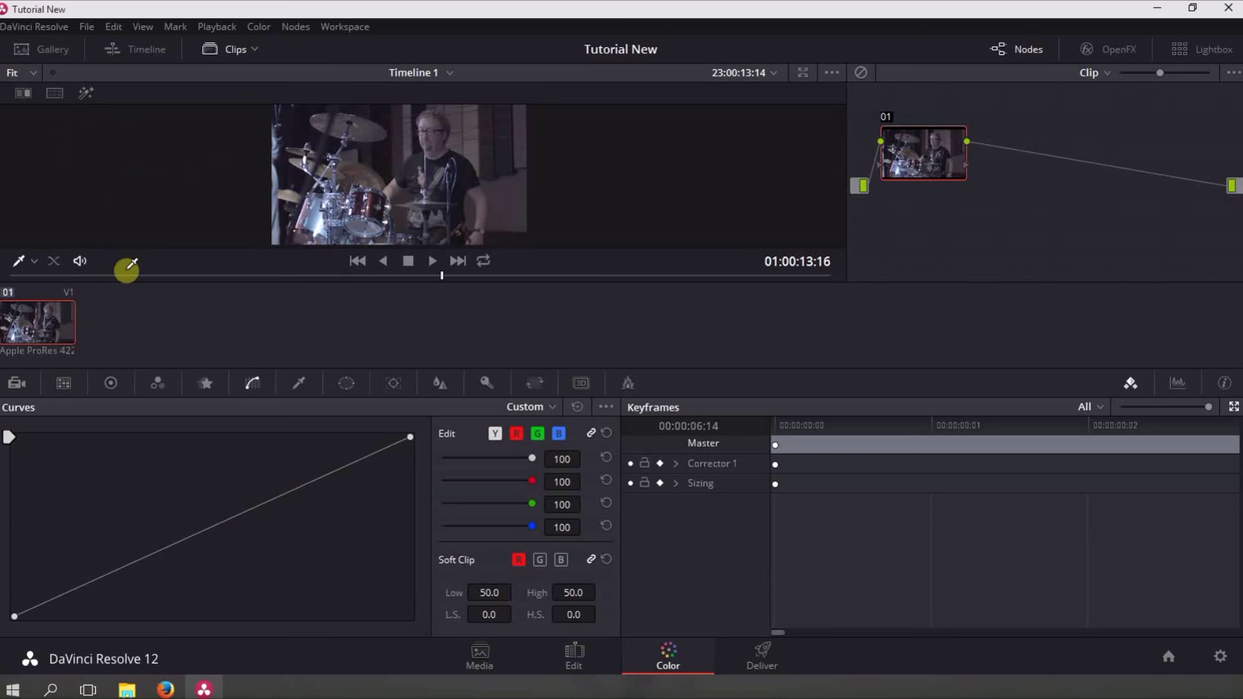
pyautogui.click(230, 49)
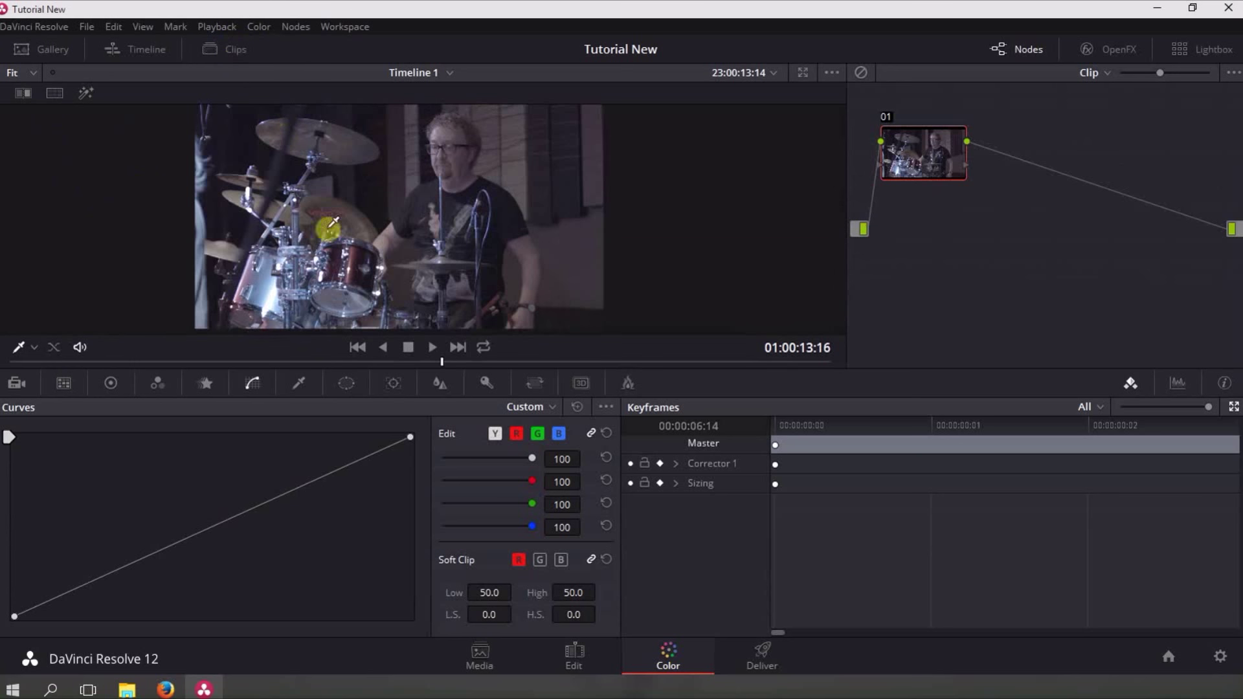
pyautogui.click(223, 49)
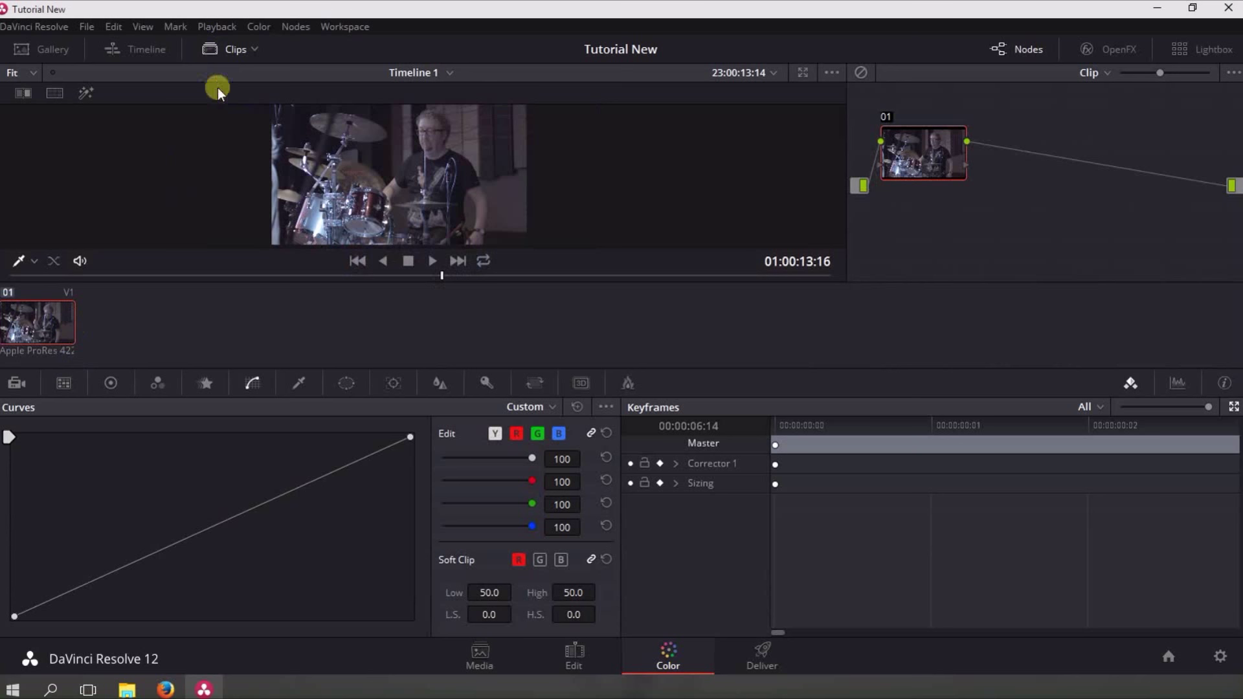
pyautogui.click(223, 49)
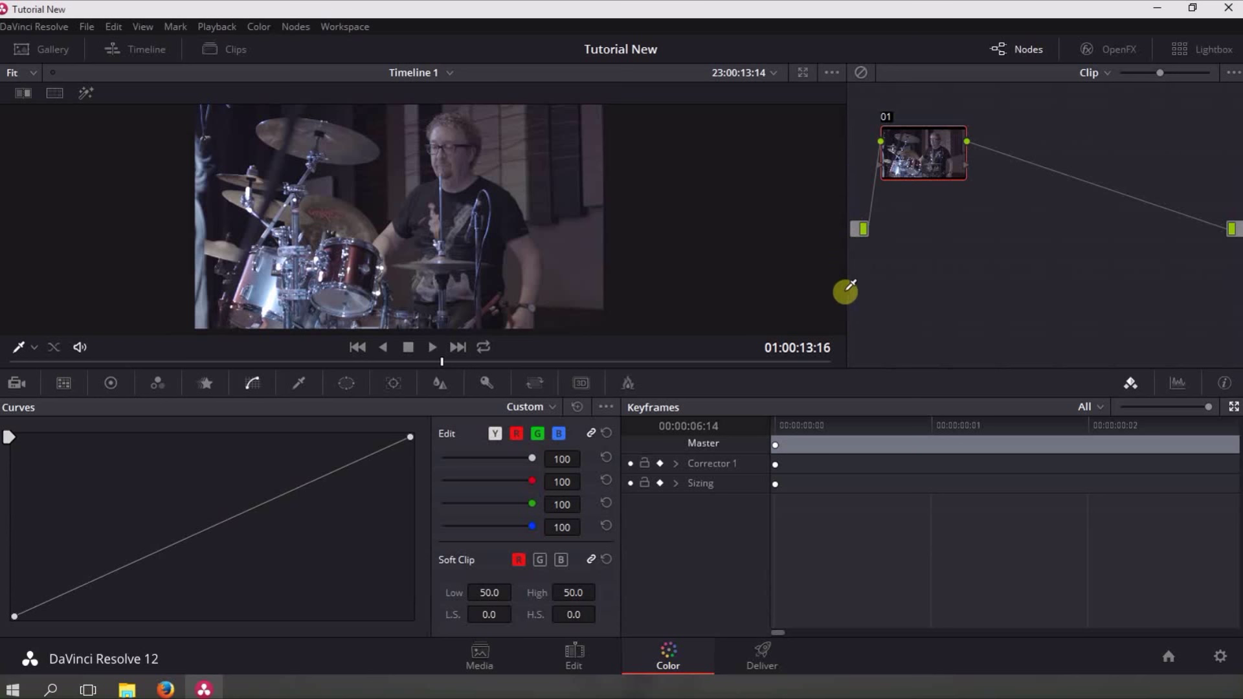
pyautogui.moveTo(848, 291); pyautogui.dragTo(469, 308)
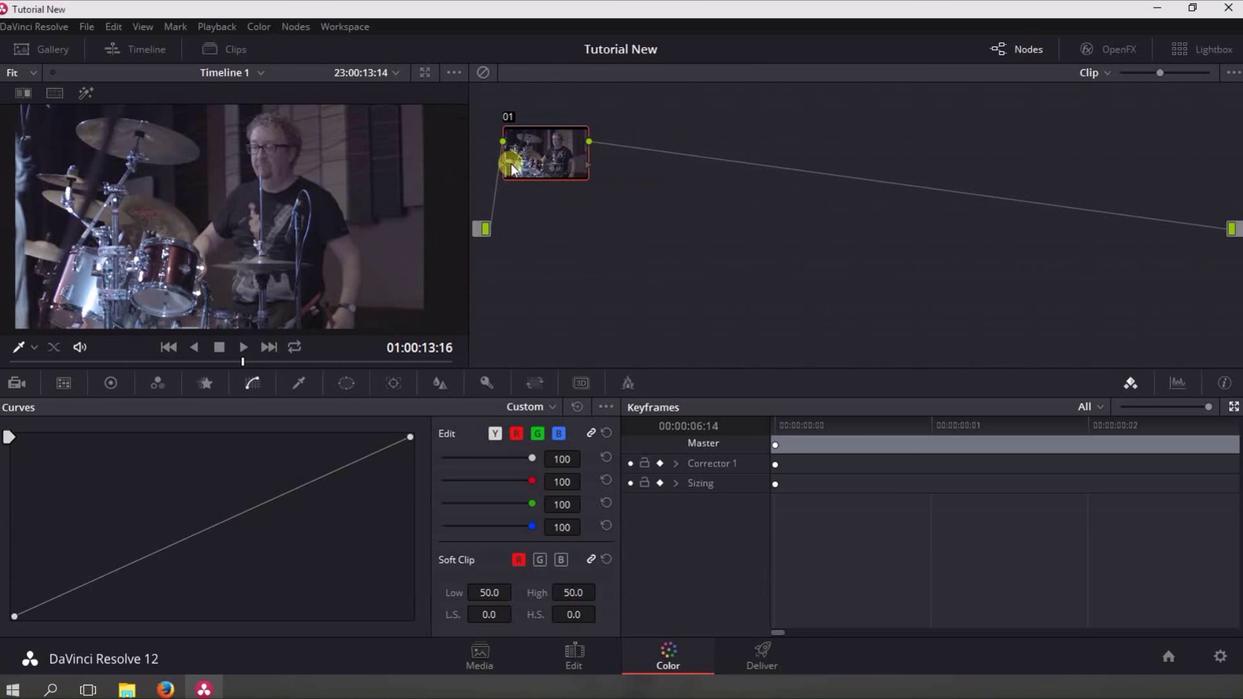
pyautogui.moveTo(534, 152); pyautogui.dragTo(589, 154)
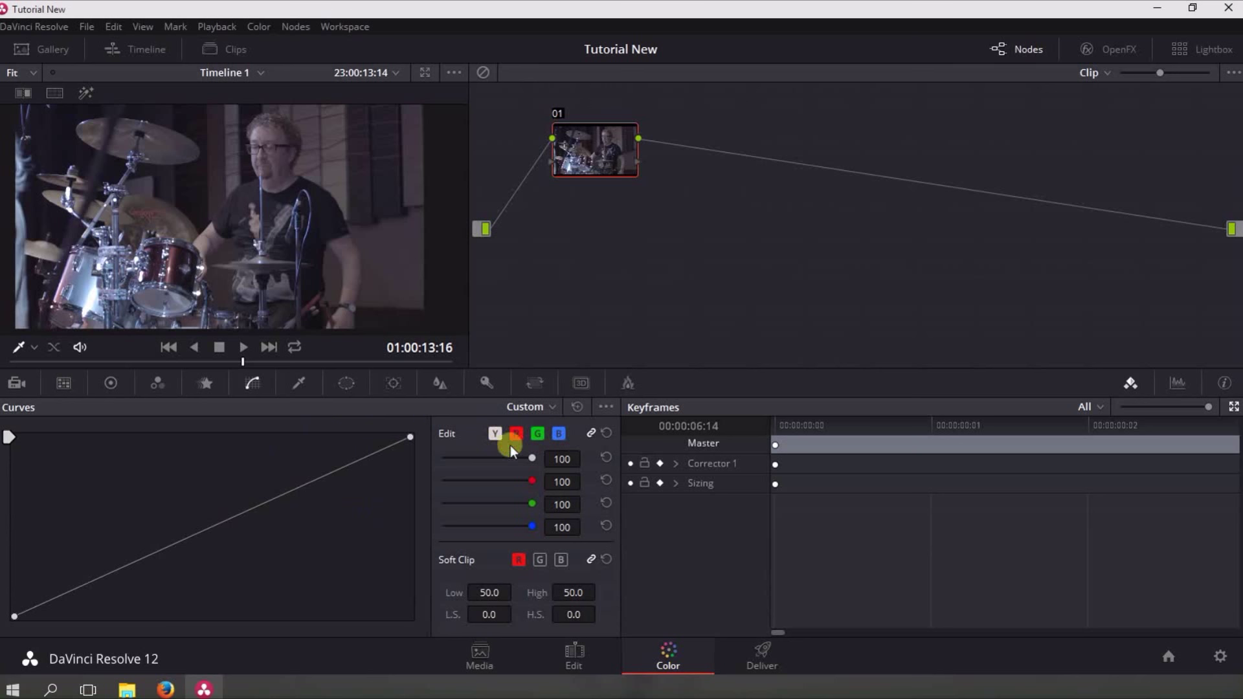
# Drag the curve's top-right white point down and sideways, then return it to its original spot
pyautogui.moveTo(410, 437); pyautogui.dragTo(427, 410)
pyautogui.moveTo(411, 436); pyautogui.dragTo(441, 435)
# Add points on the master curve, pulling the low point down and the high point up
pyautogui.click(319, 478)
pyautogui.click(211, 523)
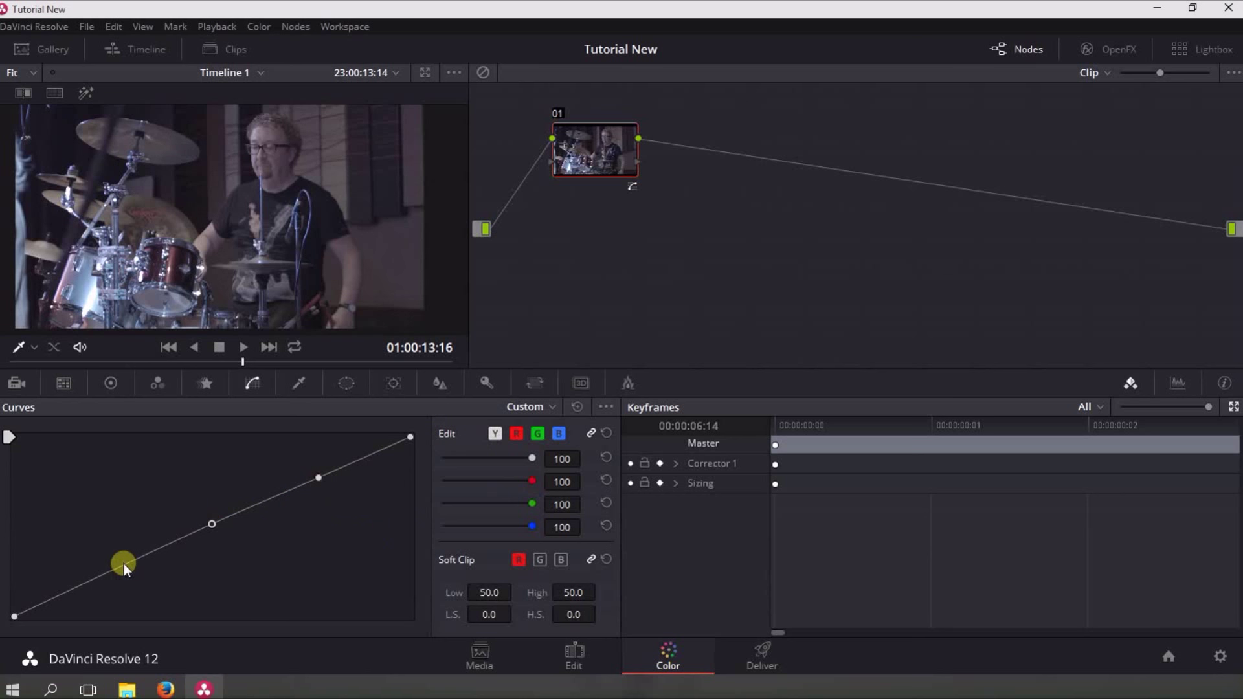
pyautogui.click(119, 564)
pyautogui.moveTo(118, 563); pyautogui.dragTo(120, 577)
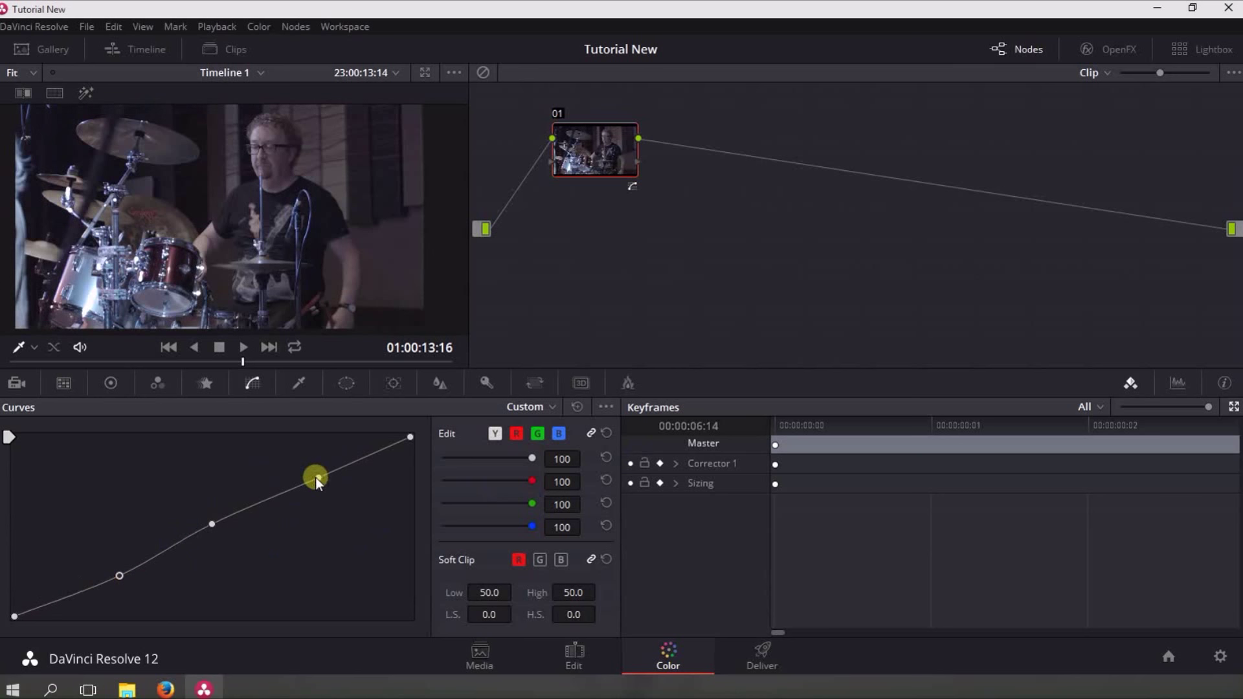
pyautogui.moveTo(316, 478); pyautogui.dragTo(314, 470)
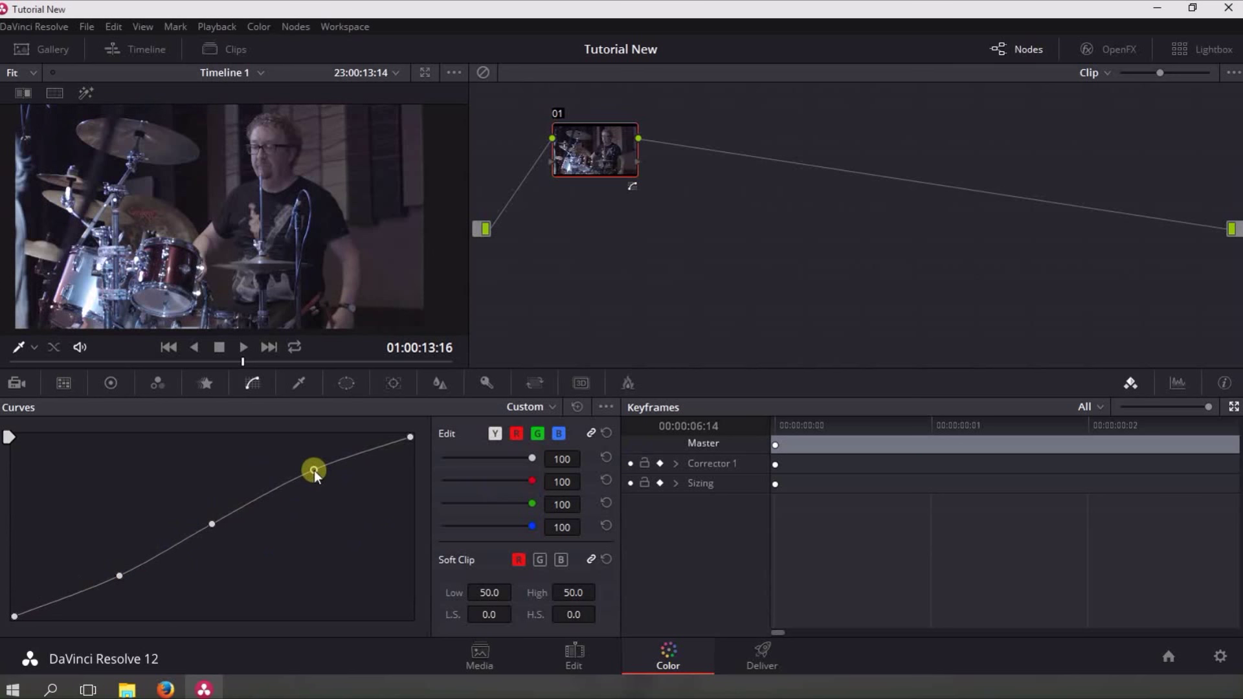
pyautogui.click(212, 524)
pyautogui.moveTo(127, 574); pyautogui.dragTo(122, 581)
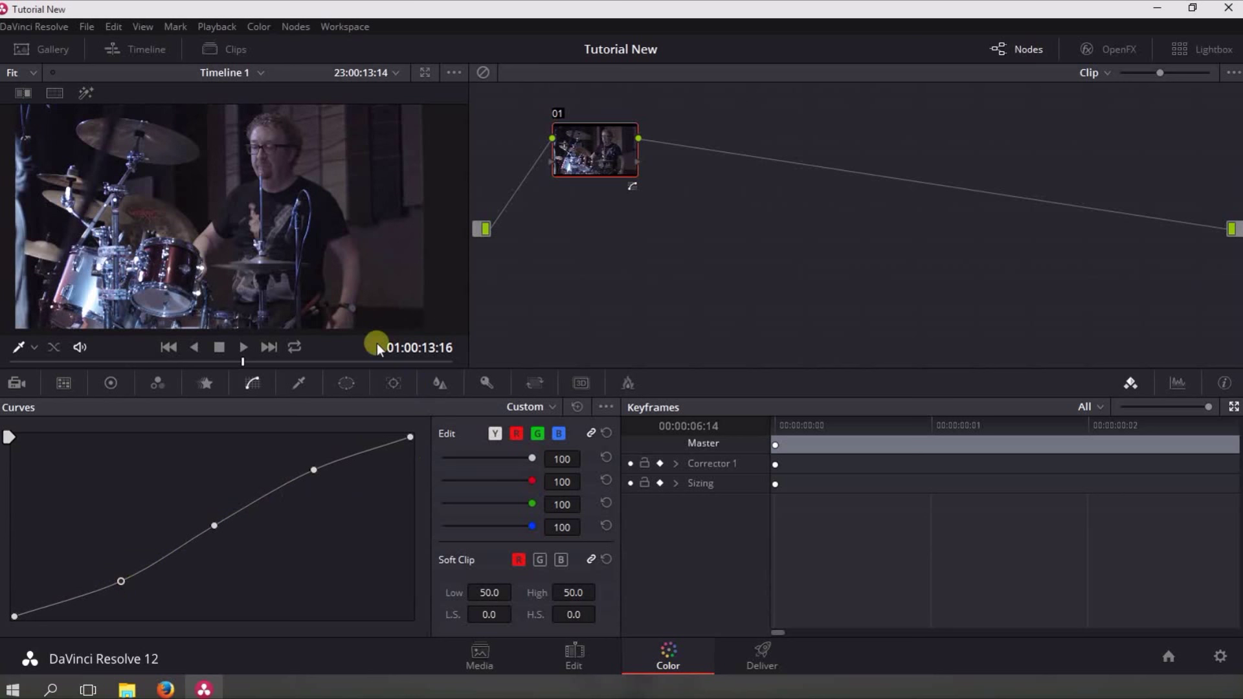
# Enable Editable Splines, reshape the S-curve by dragging four spline handles, then reset it flat
pyautogui.click(601, 407)
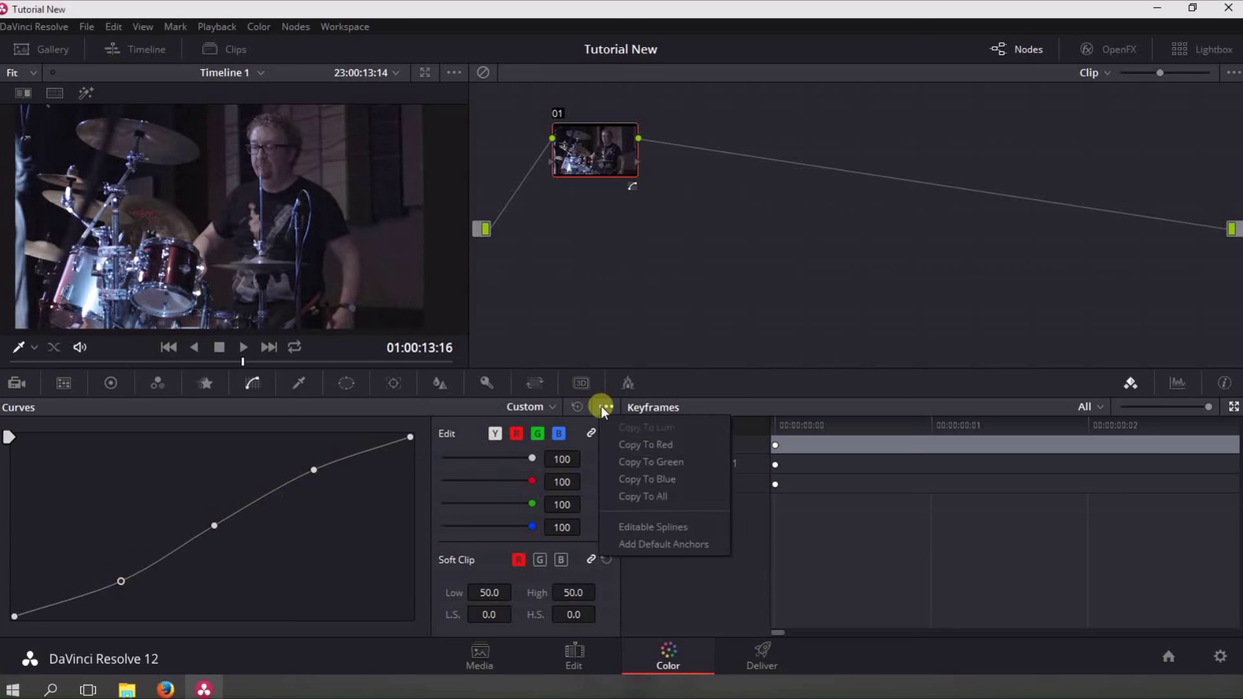
pyautogui.click(663, 532)
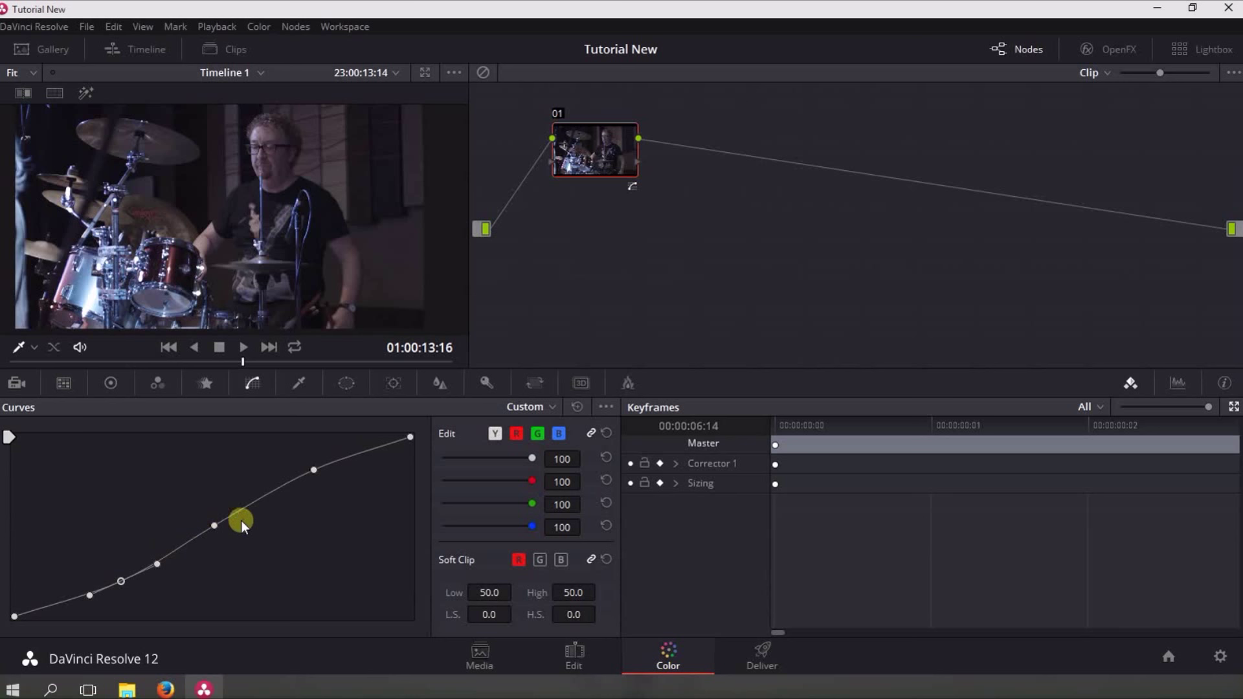
pyautogui.moveTo(155, 566); pyautogui.dragTo(193, 553)
pyautogui.moveTo(210, 547); pyautogui.dragTo(211, 554)
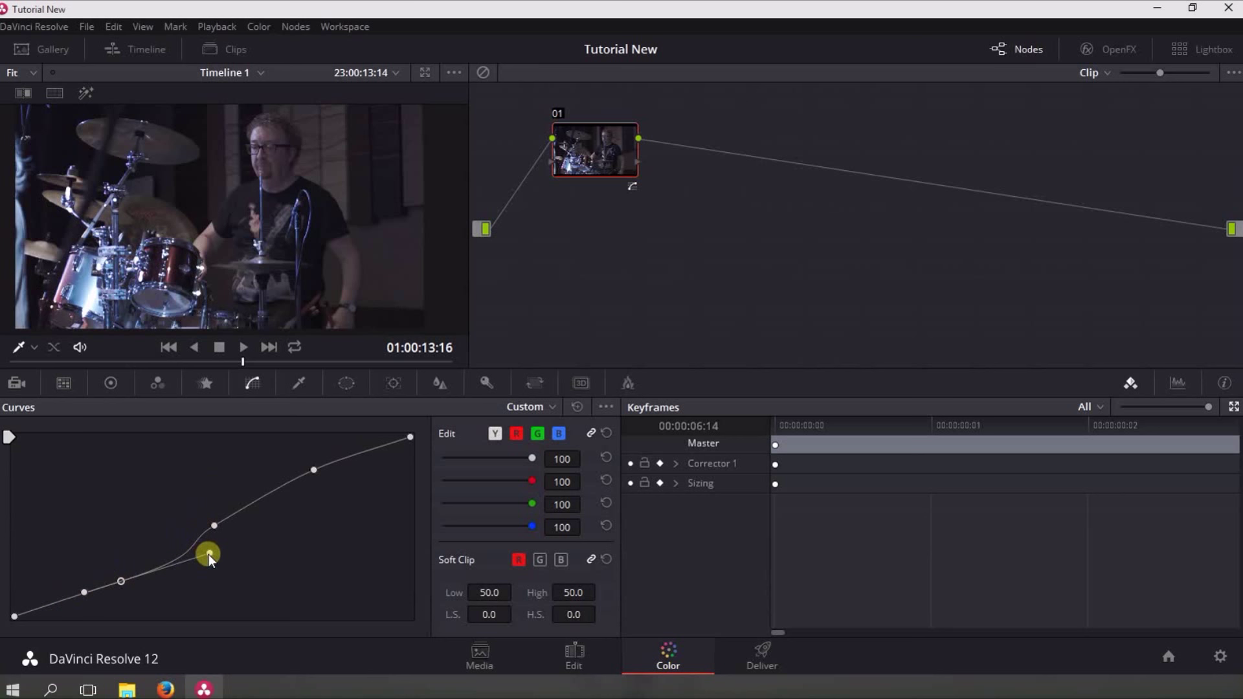
pyautogui.moveTo(208, 554); pyautogui.dragTo(141, 577)
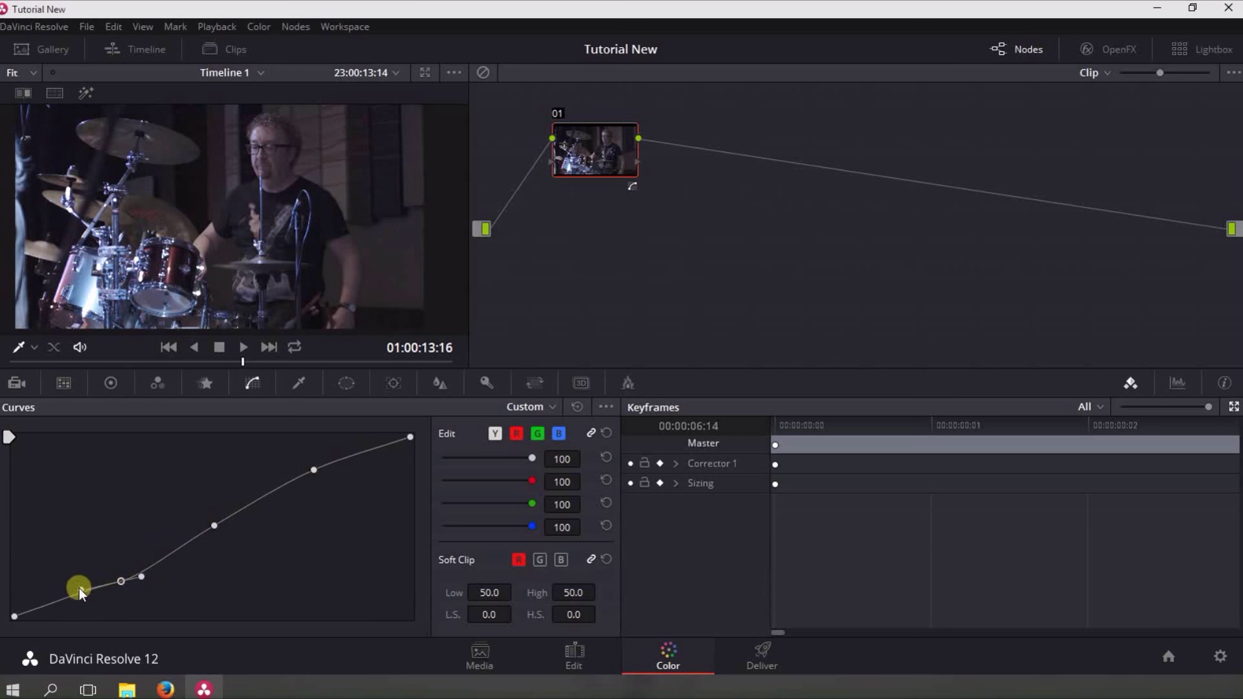
pyautogui.moveTo(79, 588); pyautogui.dragTo(87, 615)
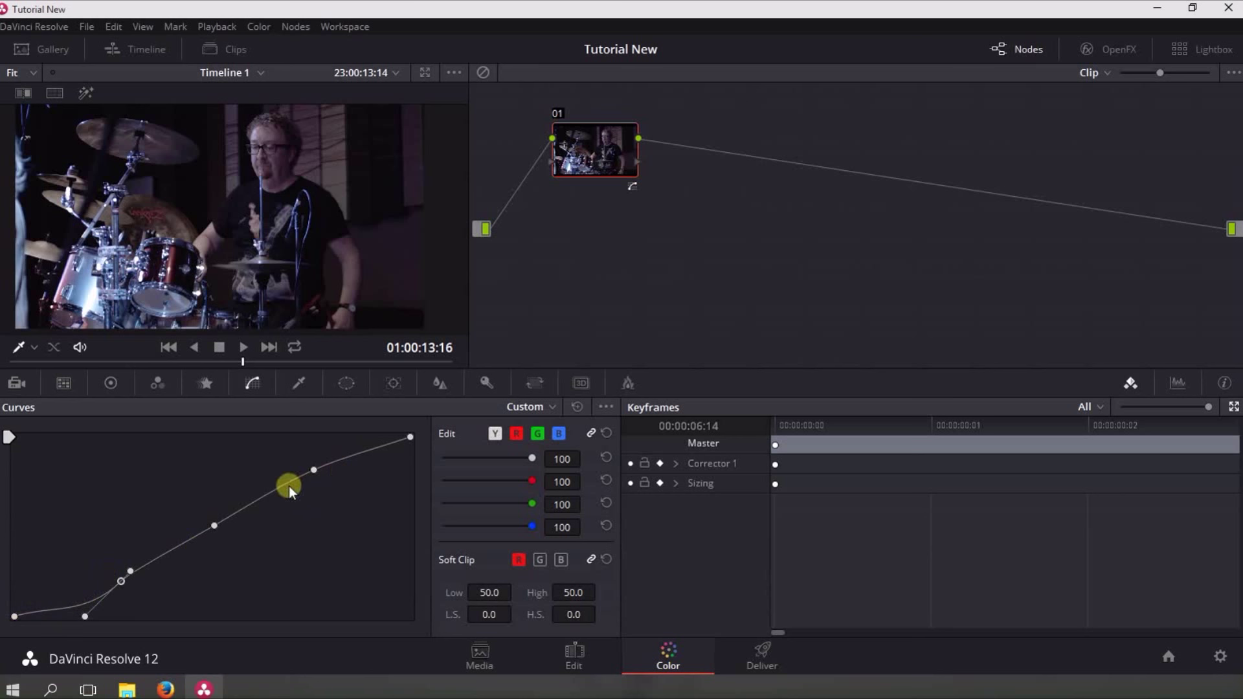
pyautogui.click(576, 407)
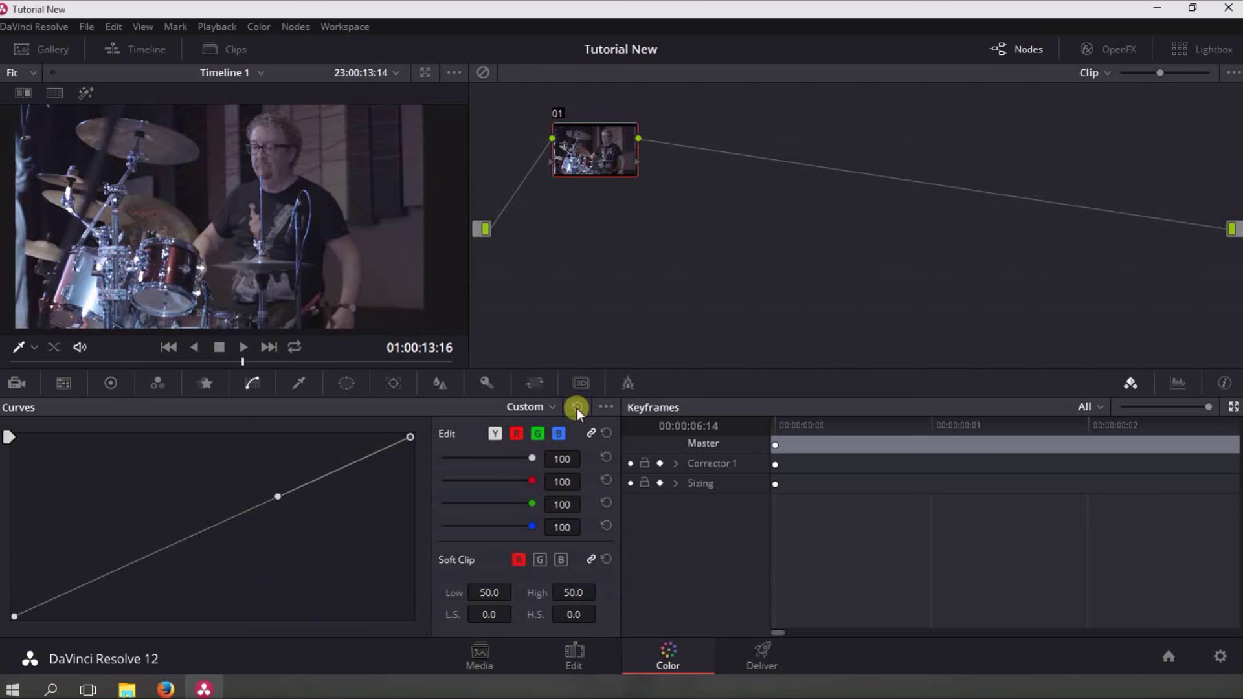
# Add default anchors to the custom curve and bend the luma curve upward to brighten
pyautogui.click(603, 408)
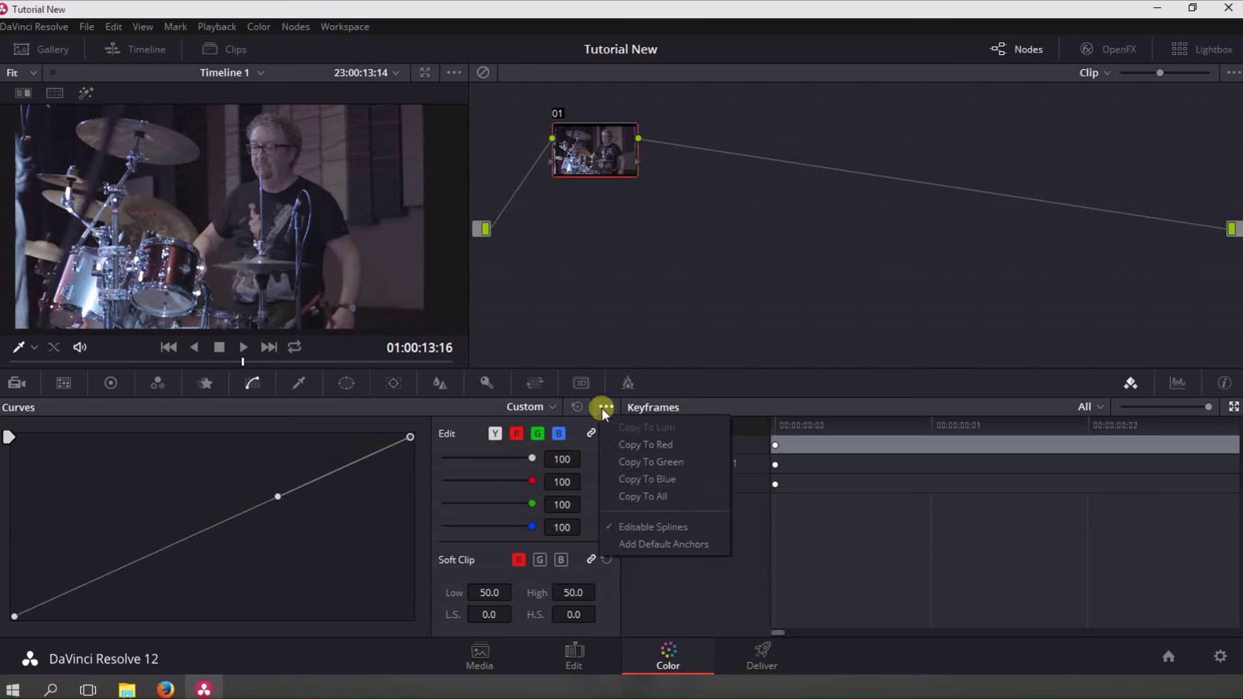
pyautogui.click(670, 544)
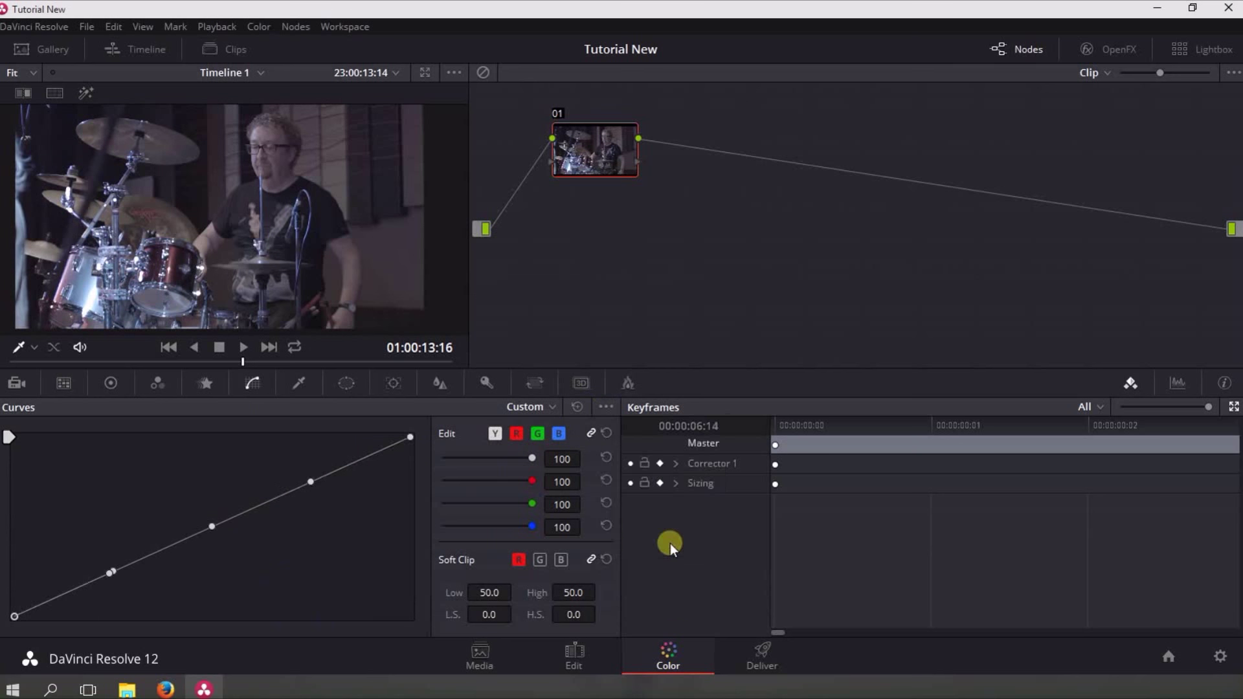
pyautogui.moveTo(185, 535); pyautogui.dragTo(253, 470)
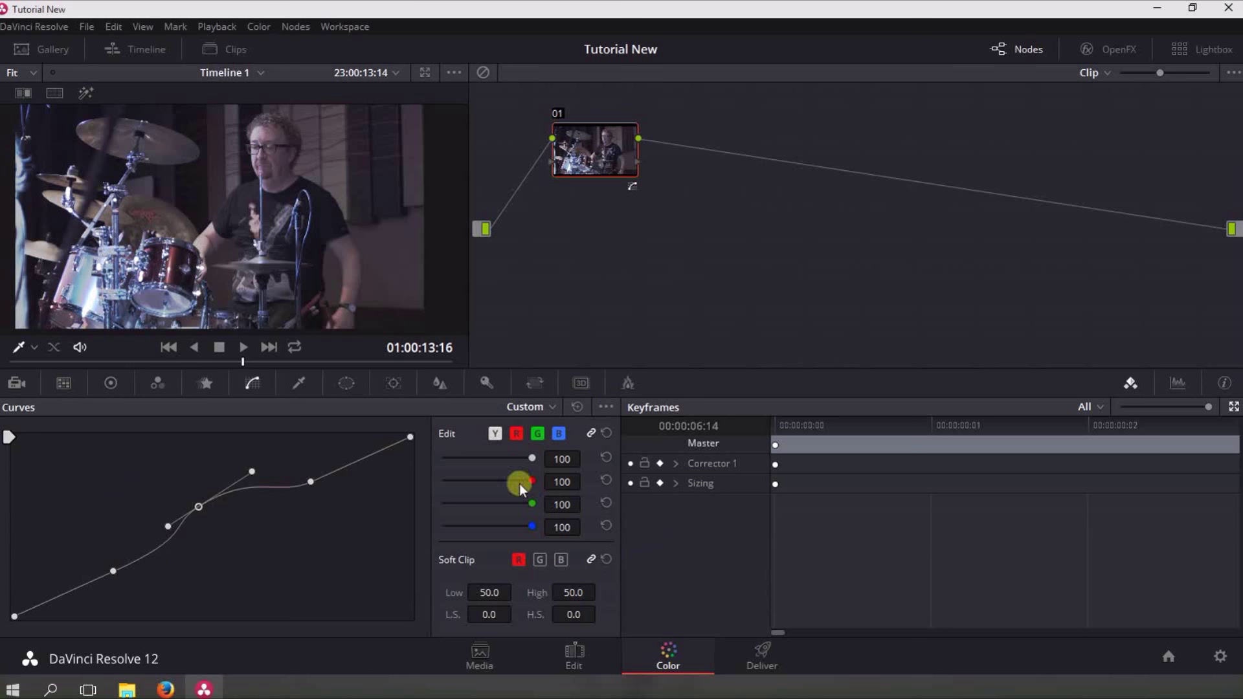
# Pull the blue channel curve down through its midtones to reduce blue
pyautogui.click(515, 434)
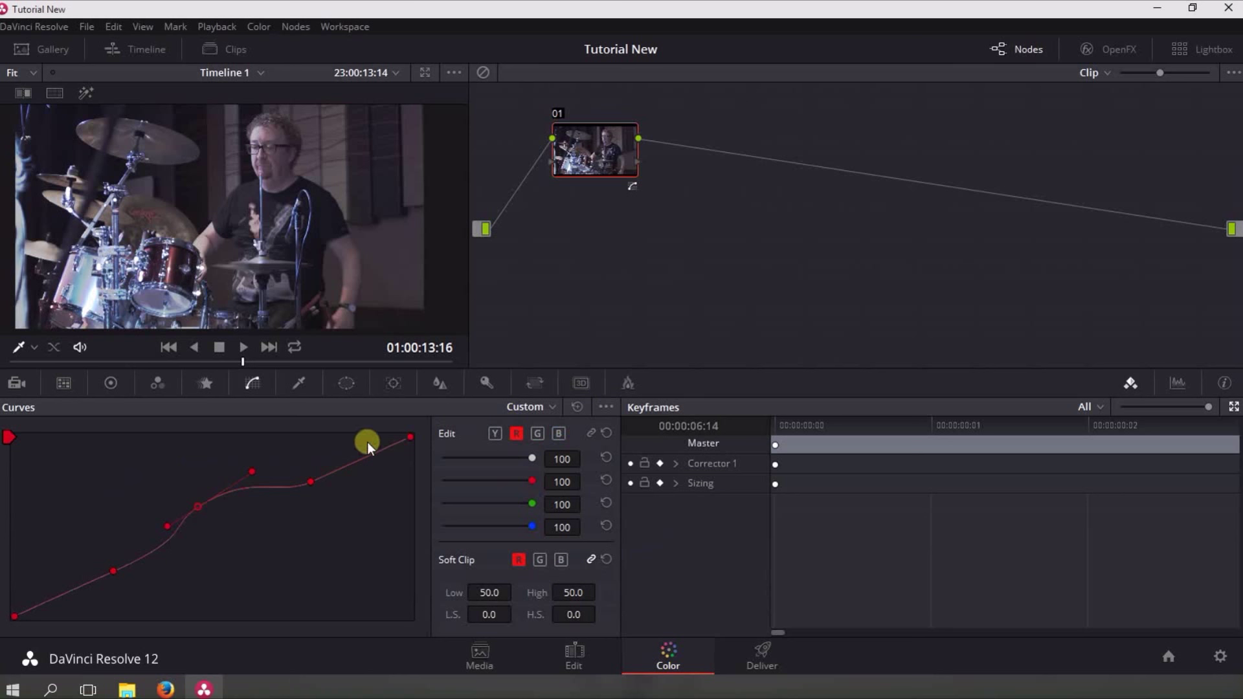
pyautogui.click(536, 434)
pyautogui.click(557, 433)
pyautogui.moveTo(197, 506)
pyautogui.mouseDown()
pyautogui.moveTo(220, 535)
pyautogui.moveTo(206, 522)
pyautogui.mouseUp()
pyautogui.moveTo(207, 519)
pyautogui.mouseDown()
pyautogui.moveTo(156, 500)
pyautogui.moveTo(199, 537)
pyautogui.mouseUp()
# Lower green in the midtones and pull red down for a cyan cast, then clear the curves
pyautogui.click(538, 432)
pyautogui.moveTo(215, 499); pyautogui.dragTo(247, 558)
pyautogui.click(512, 431)
pyautogui.moveTo(198, 507); pyautogui.dragTo(158, 499)
pyautogui.moveTo(272, 561); pyautogui.dragTo(292, 563)
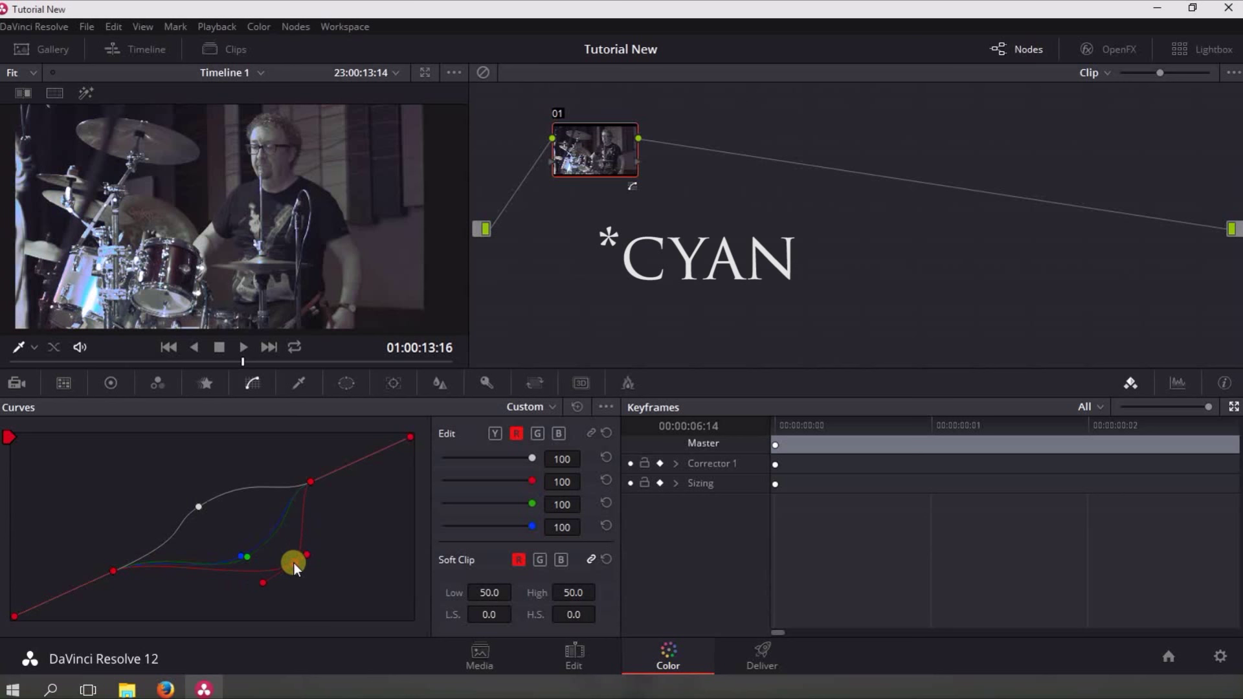
pyautogui.click(604, 408)
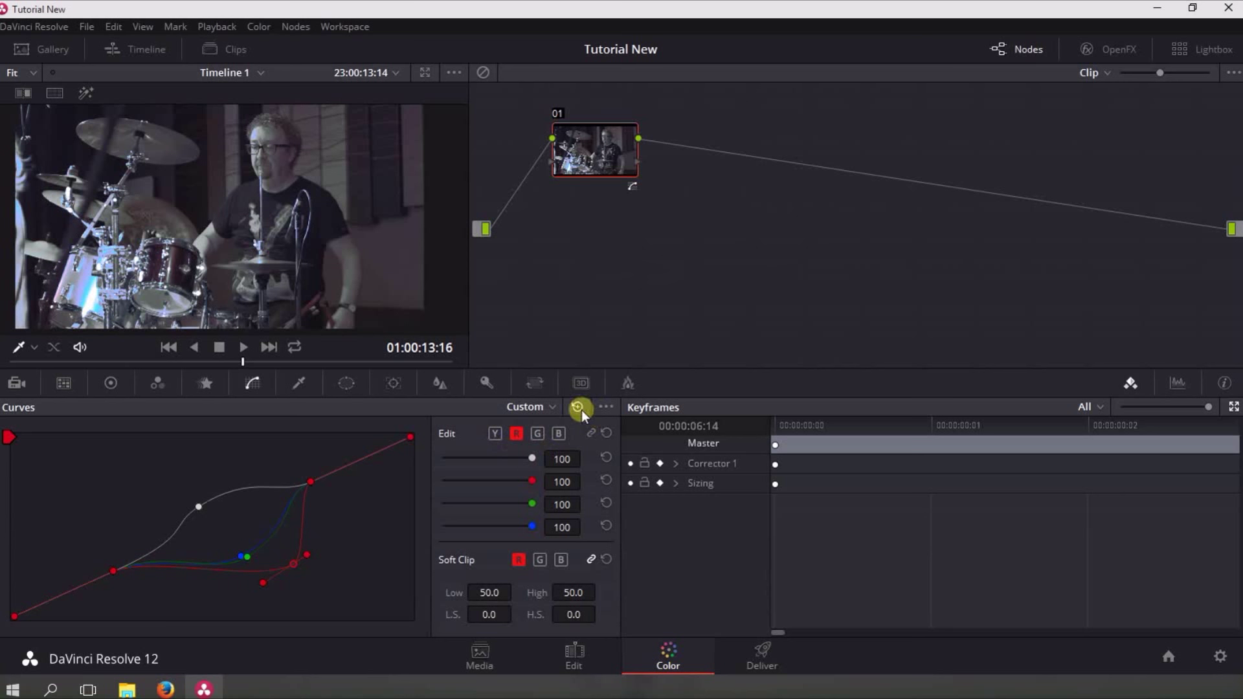
pyautogui.click(578, 407)
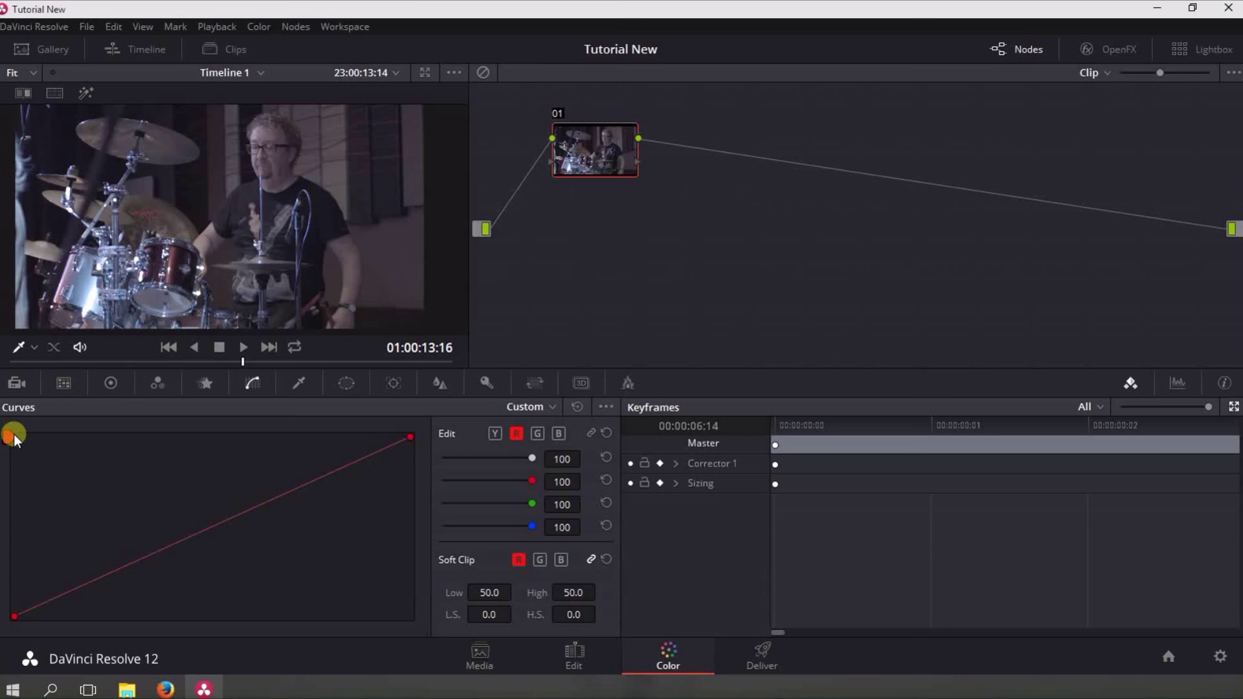
# Raise the red black point and lower the red white point, then reset the red curve
pyautogui.moveTo(13, 434); pyautogui.dragTo(13, 461)
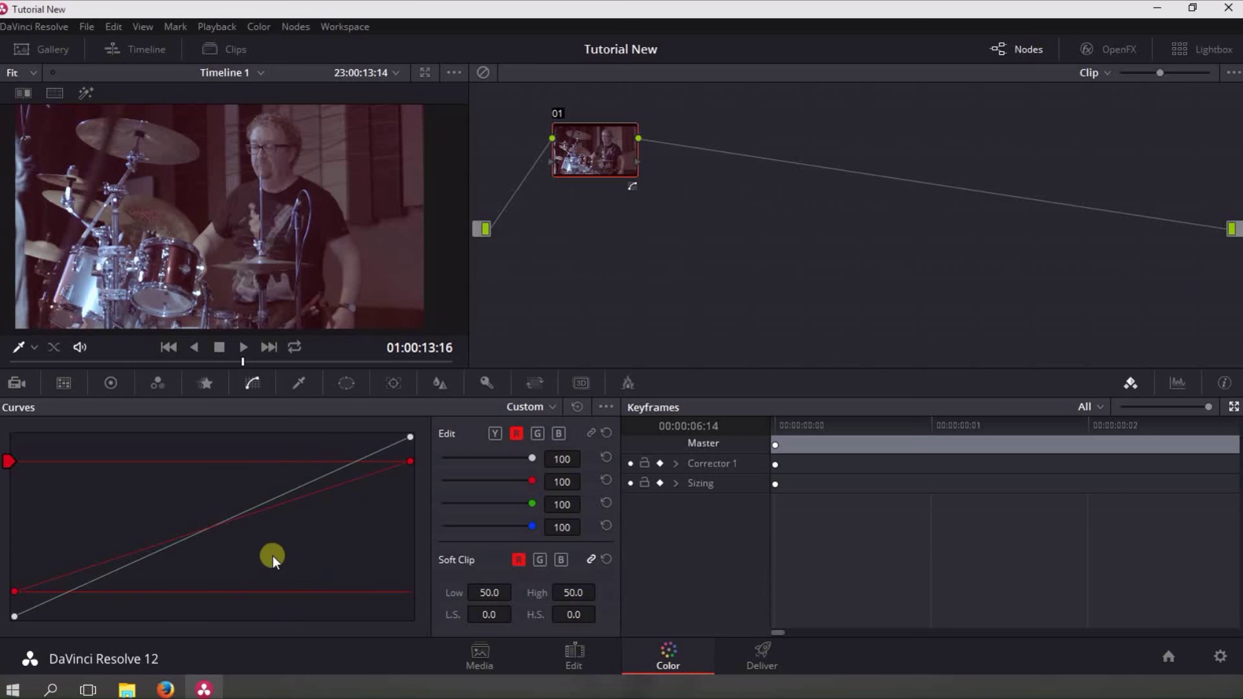
pyautogui.click(580, 408)
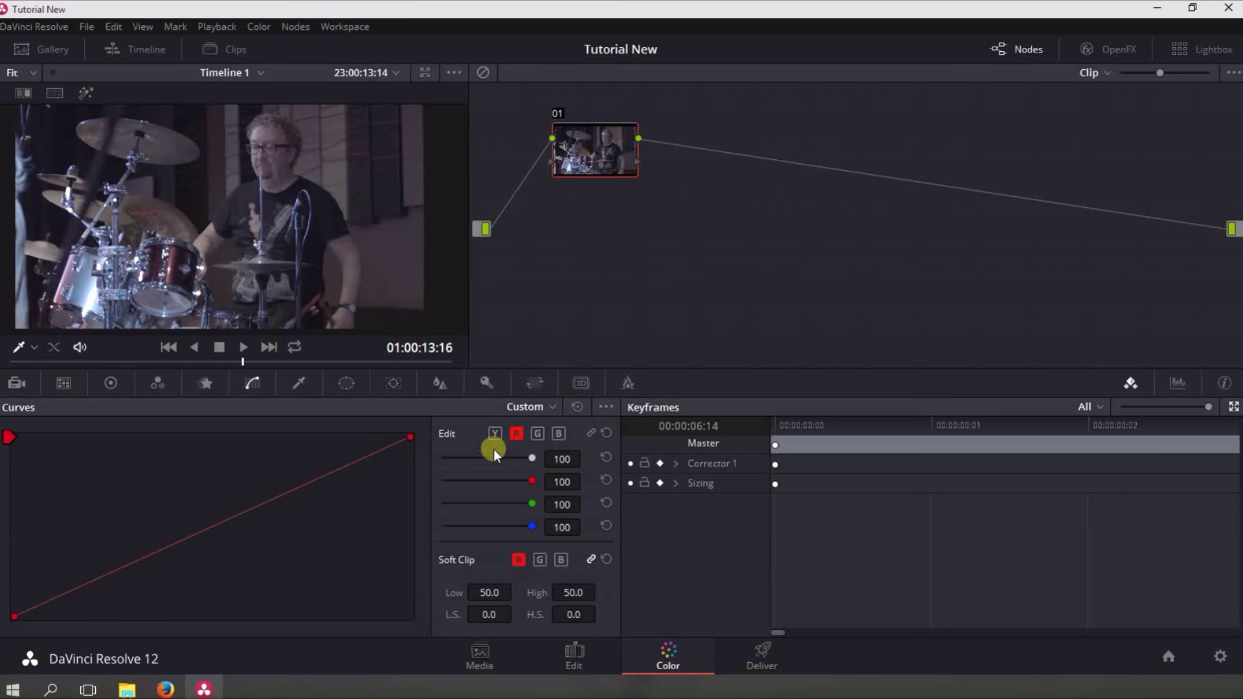
# Switch the curves palette from Custom to the Hue Vs Hue mode
pyautogui.click(526, 407)
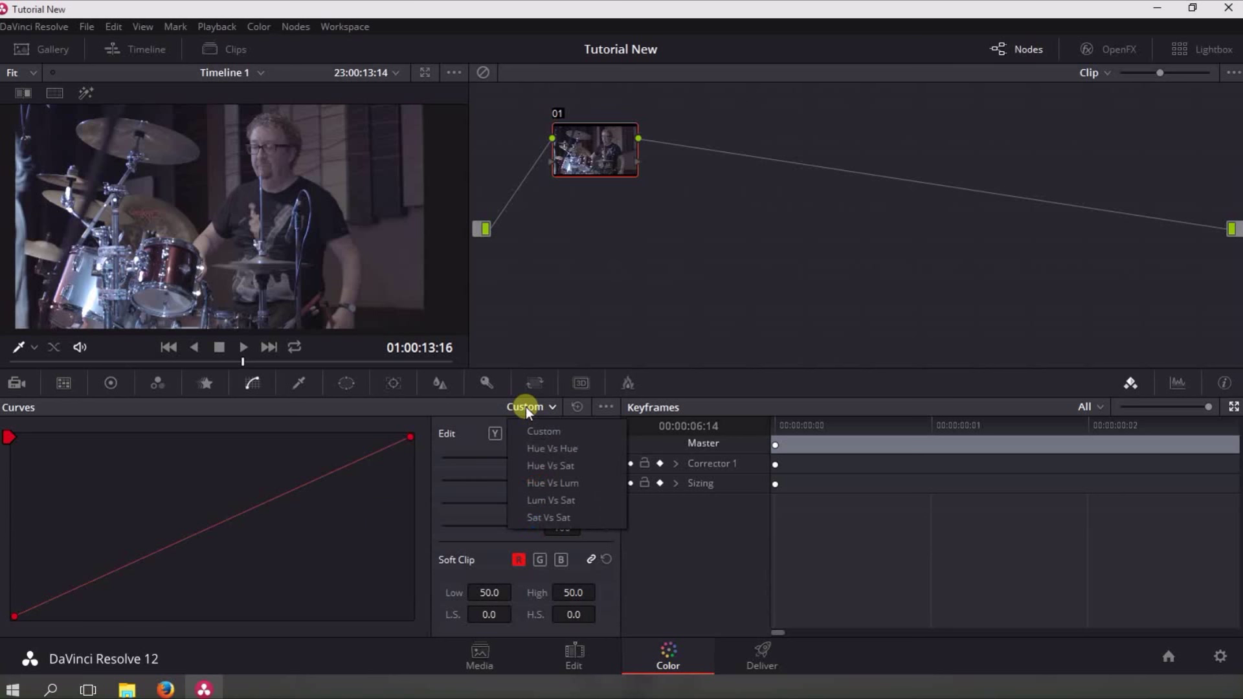
pyautogui.click(549, 448)
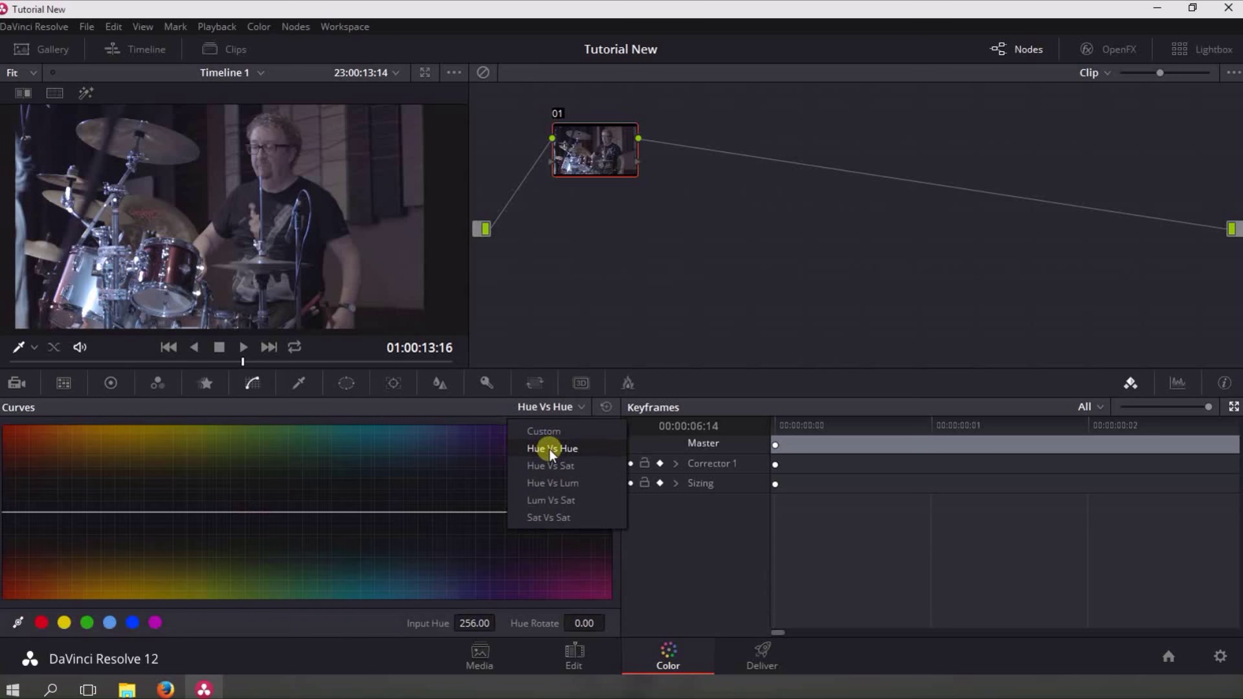
# Sample the drum's hue and bend Hue Vs Hue, rotating Input Hue 210.71 by 70.71
pyautogui.click(382, 513)
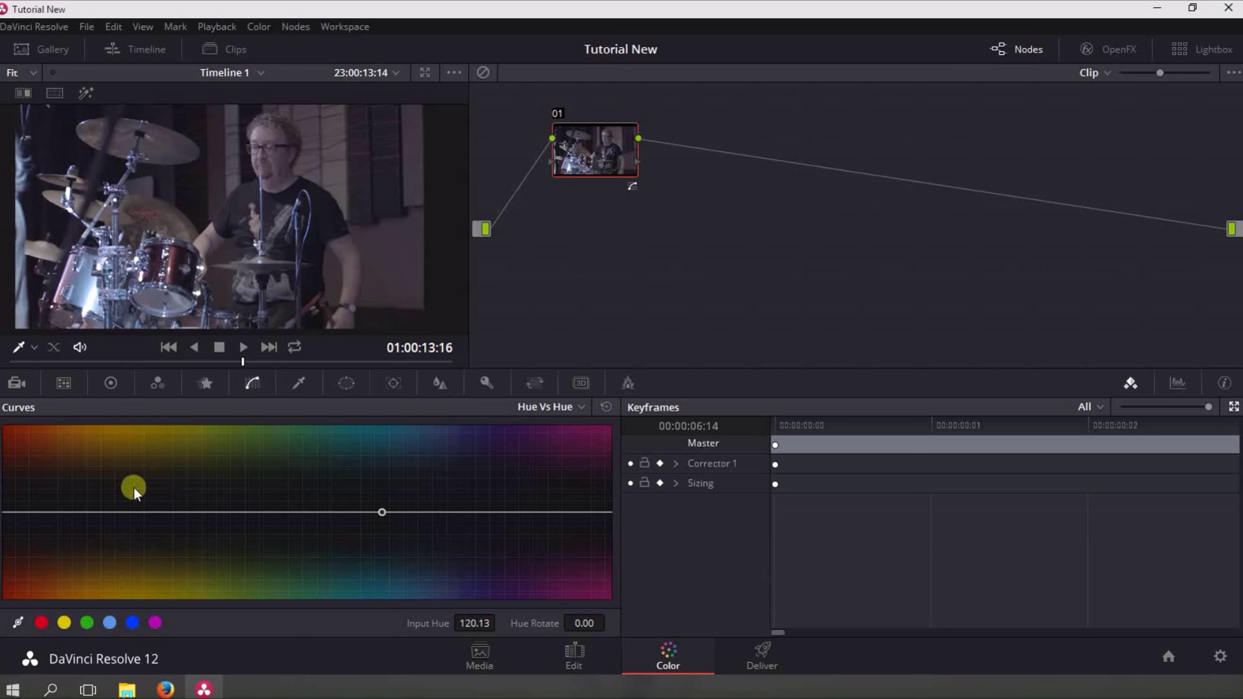
pyautogui.click(178, 257)
pyautogui.moveTo(541, 513); pyautogui.dragTo(477, 512)
pyautogui.moveTo(572, 511); pyautogui.dragTo(540, 522)
pyautogui.scroll(2, 271, 186)
pyautogui.scroll(3, 271, 187)
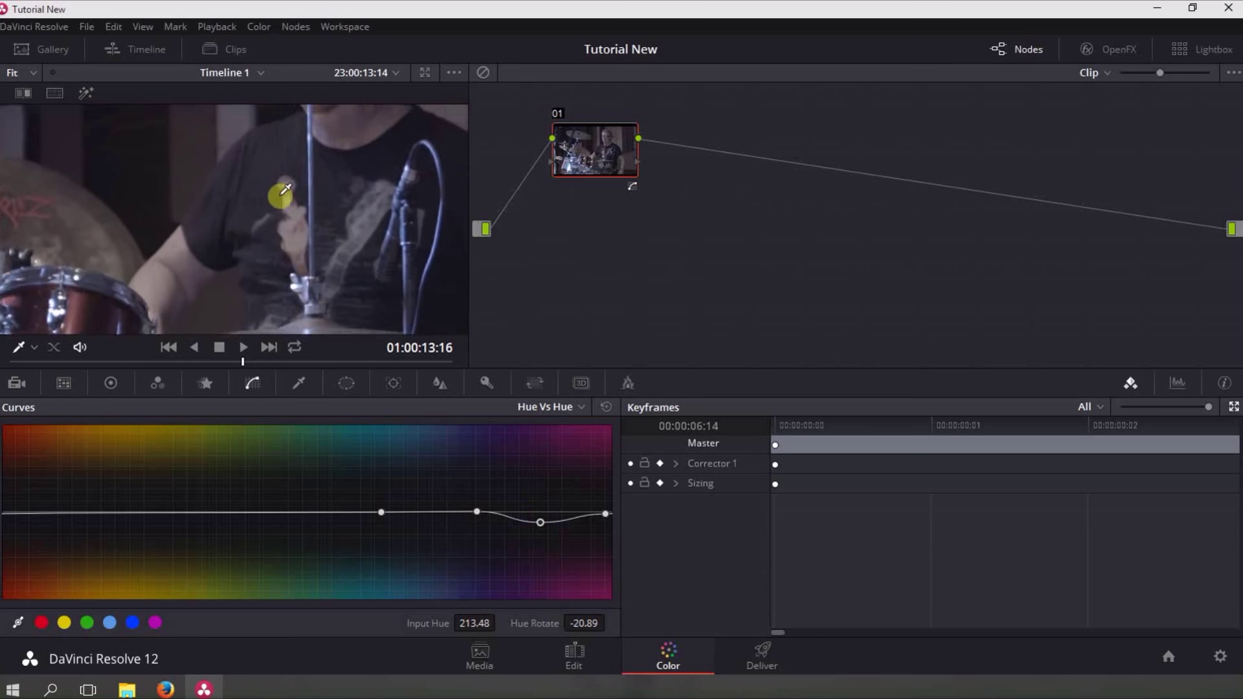
pyautogui.scroll(-2, 264, 265)
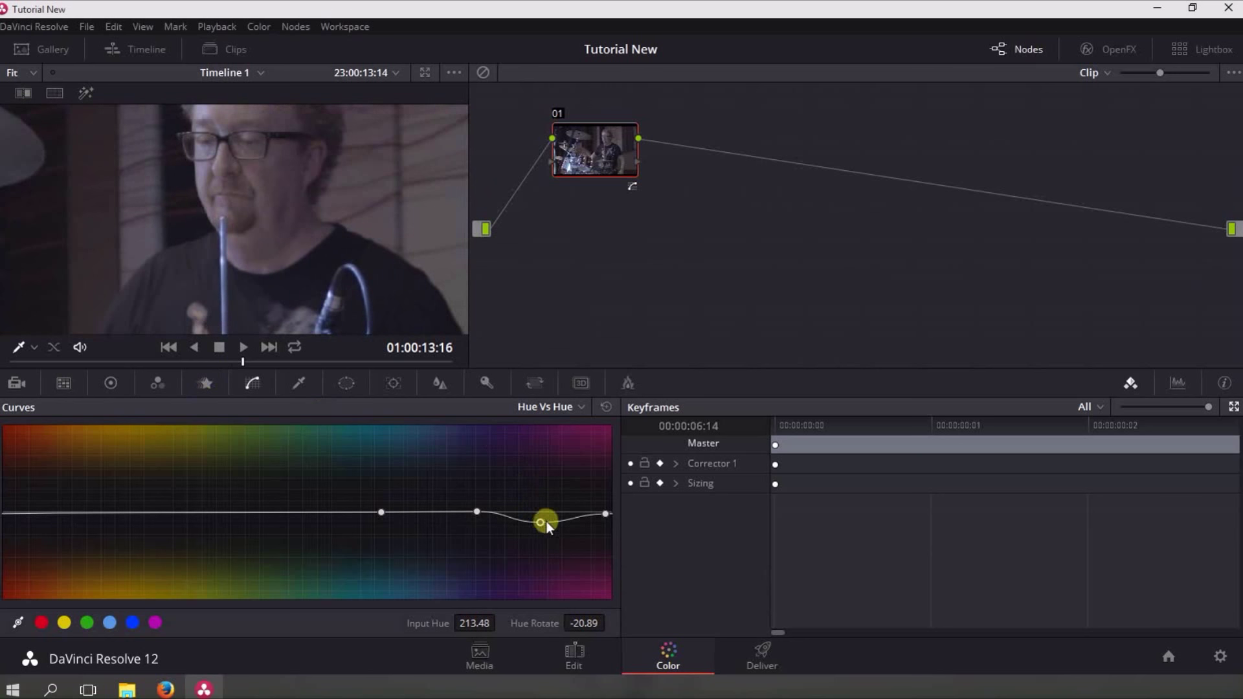
pyautogui.moveTo(543, 522); pyautogui.dragTo(536, 478)
pyautogui.click(570, 406)
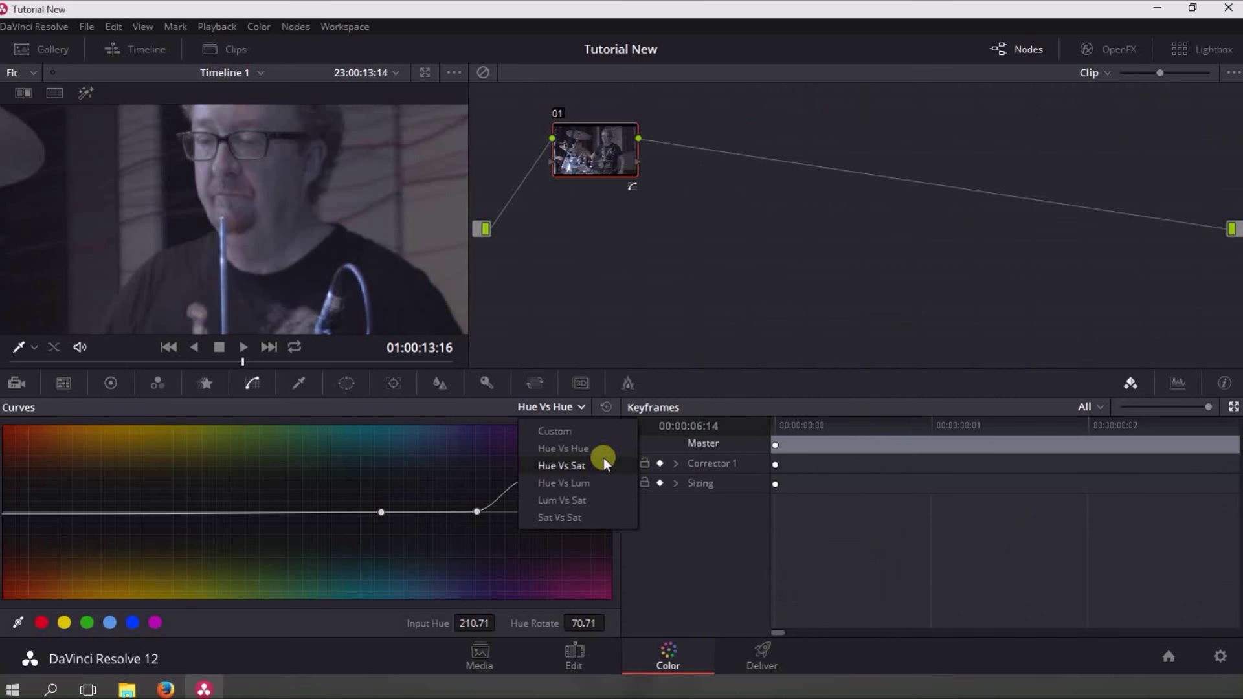
# On the Hue Vs Lum curve, add points around yellow and dip them to darken yellows
pyautogui.click(579, 486)
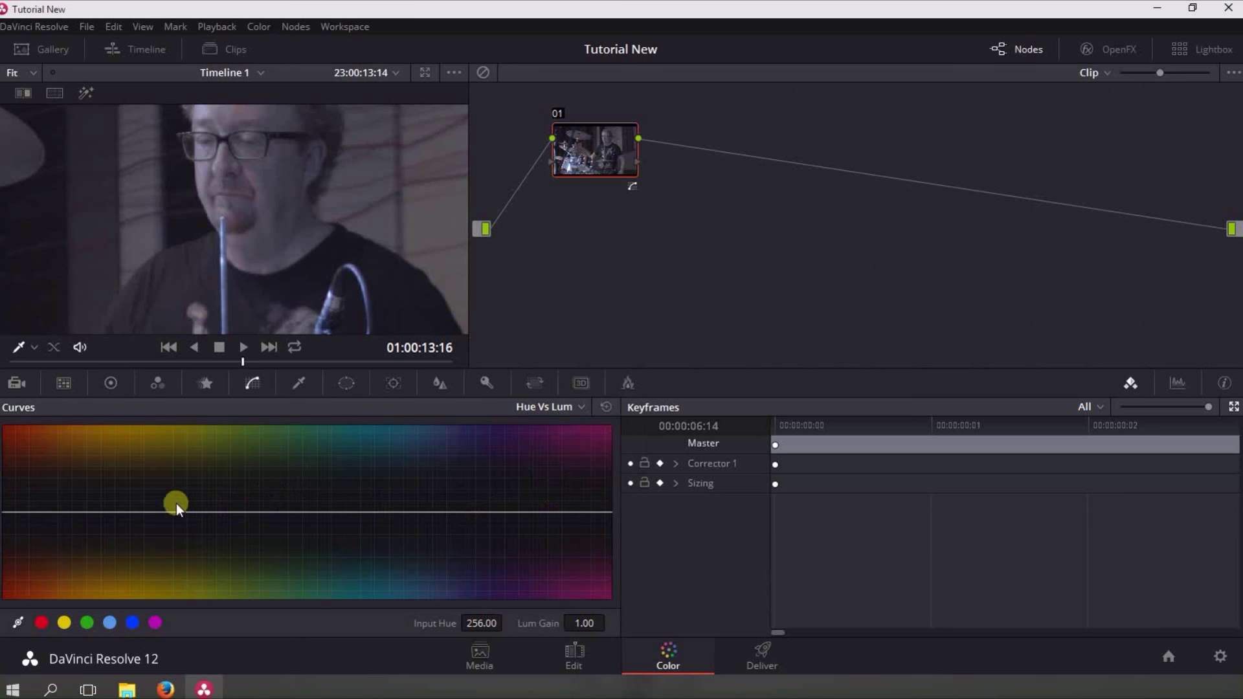
pyautogui.click(65, 624)
pyautogui.moveTo(101, 515)
pyautogui.mouseDown()
pyautogui.moveTo(102, 554)
pyautogui.moveTo(106, 479)
pyautogui.moveTo(108, 531)
pyautogui.mouseUp()
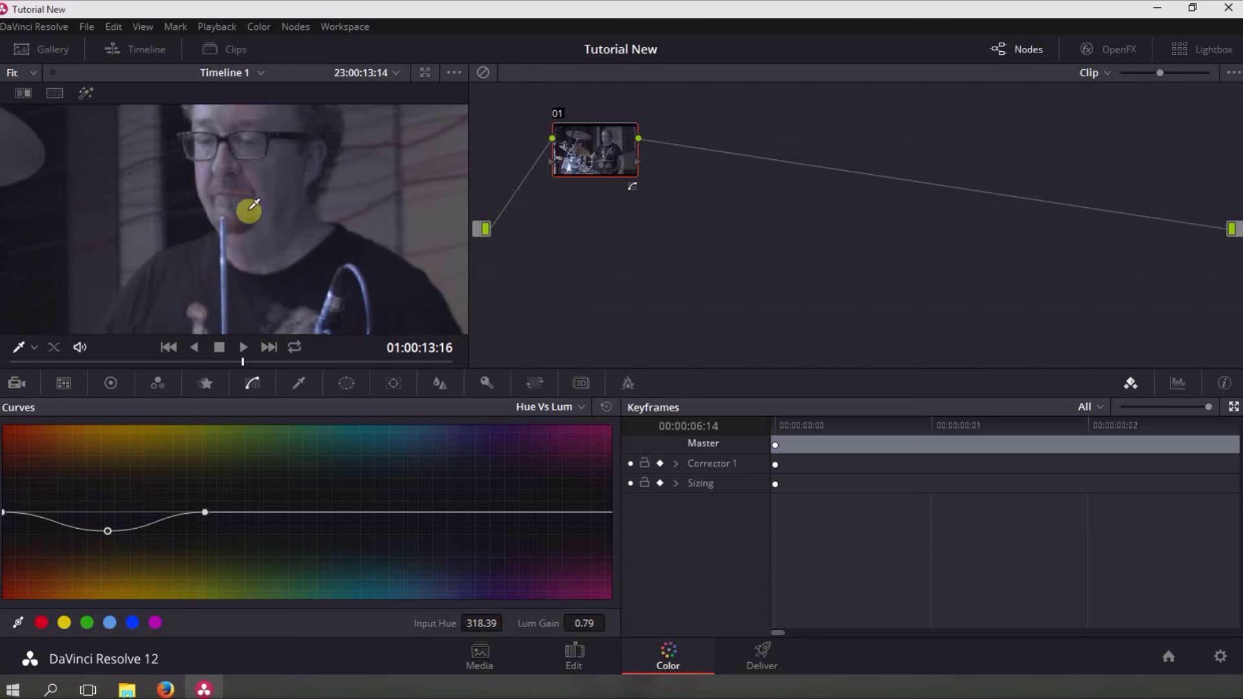
pyautogui.scroll(-3, 266, 188)
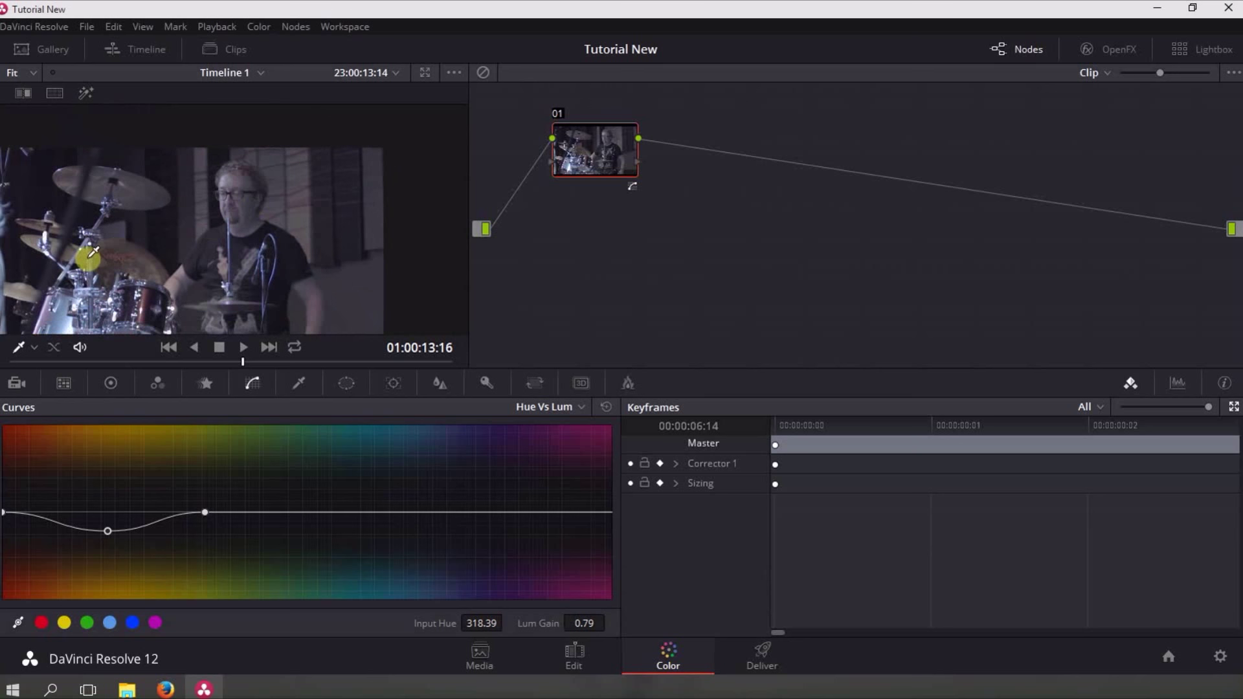
pyautogui.moveTo(83, 249); pyautogui.dragTo(177, 244)
pyautogui.scroll(3, 173, 250)
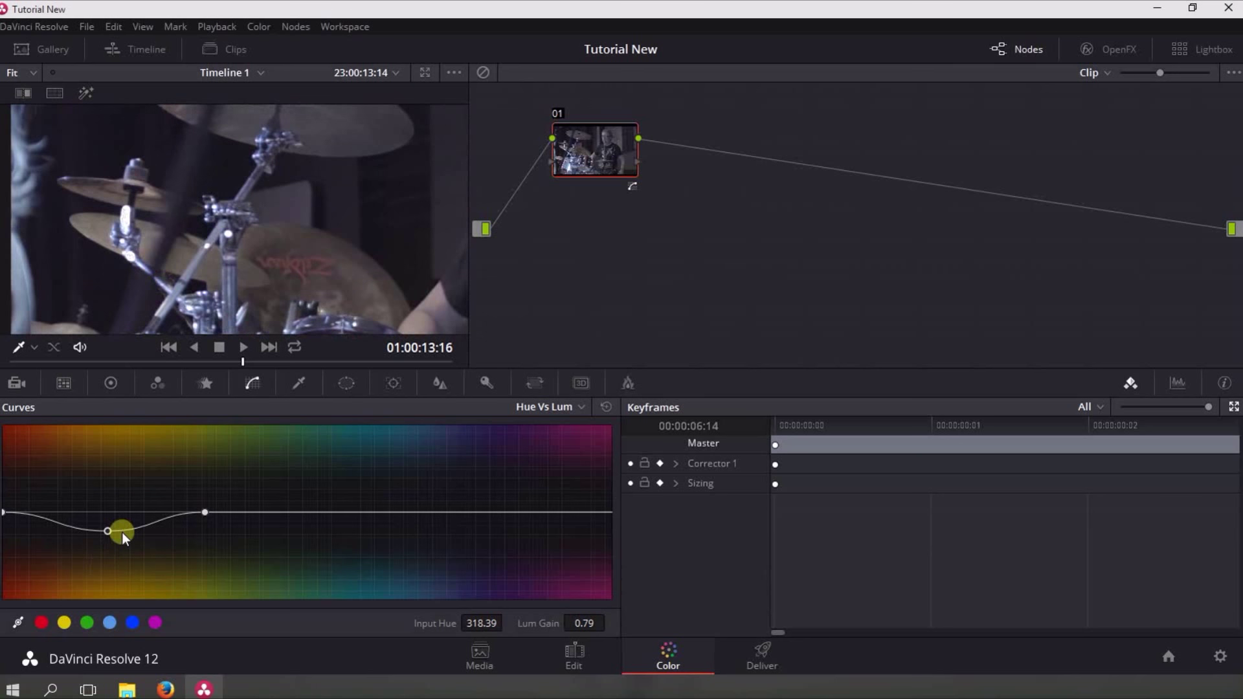
pyautogui.moveTo(107, 531)
pyautogui.mouseDown()
pyautogui.moveTo(105, 544)
pyautogui.moveTo(106, 458)
pyautogui.moveTo(109, 547)
pyautogui.mouseUp()
# Switch the curve type to Lum Vs Sat, then to Sat Vs Sat
pyautogui.click(554, 407)
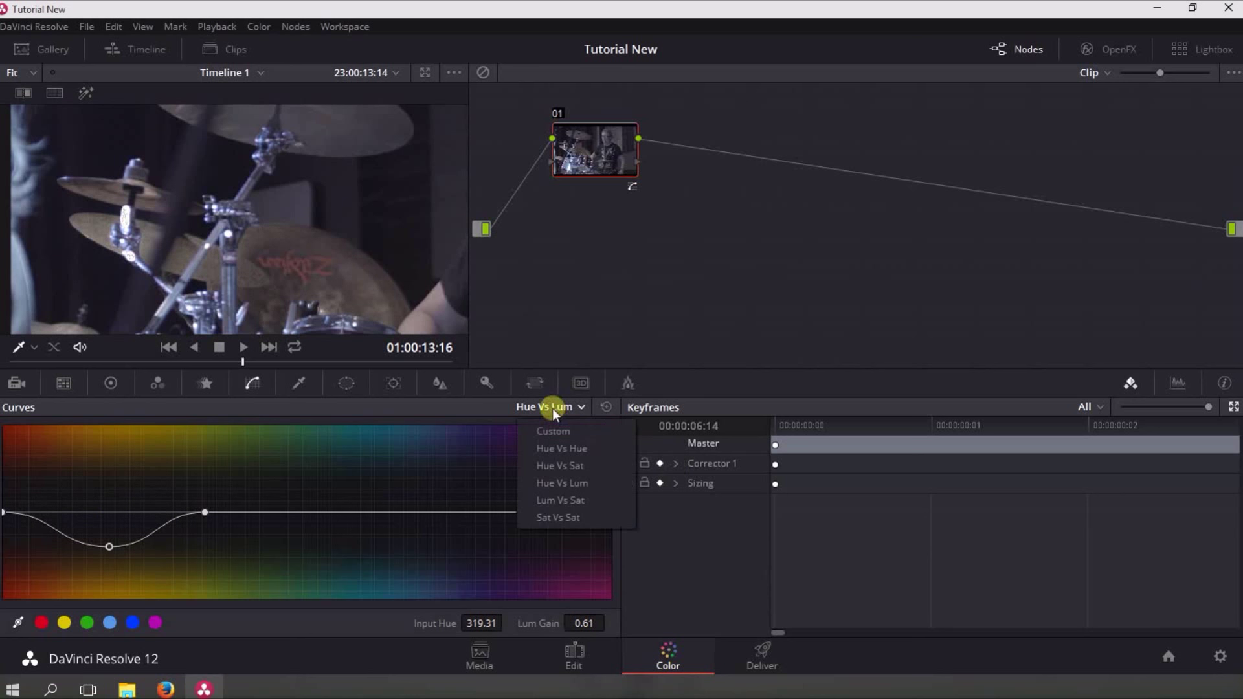
pyautogui.click(561, 501)
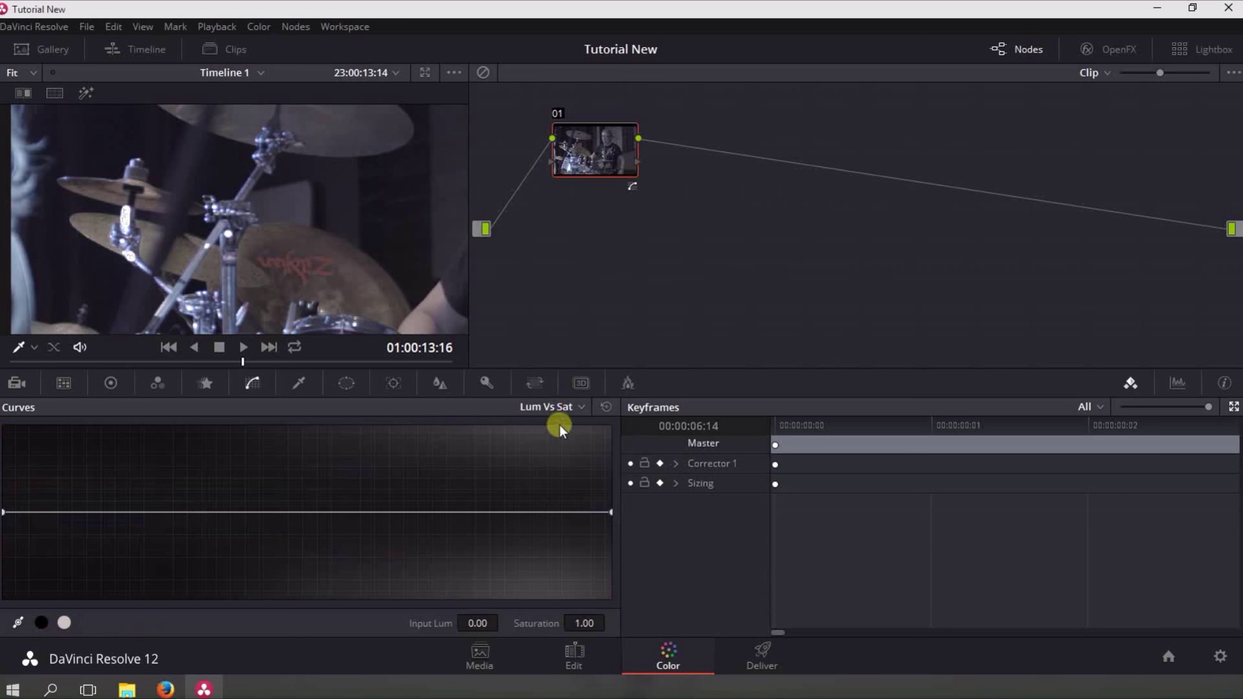
pyautogui.click(558, 409)
pyautogui.click(562, 517)
pyautogui.click(112, 384)
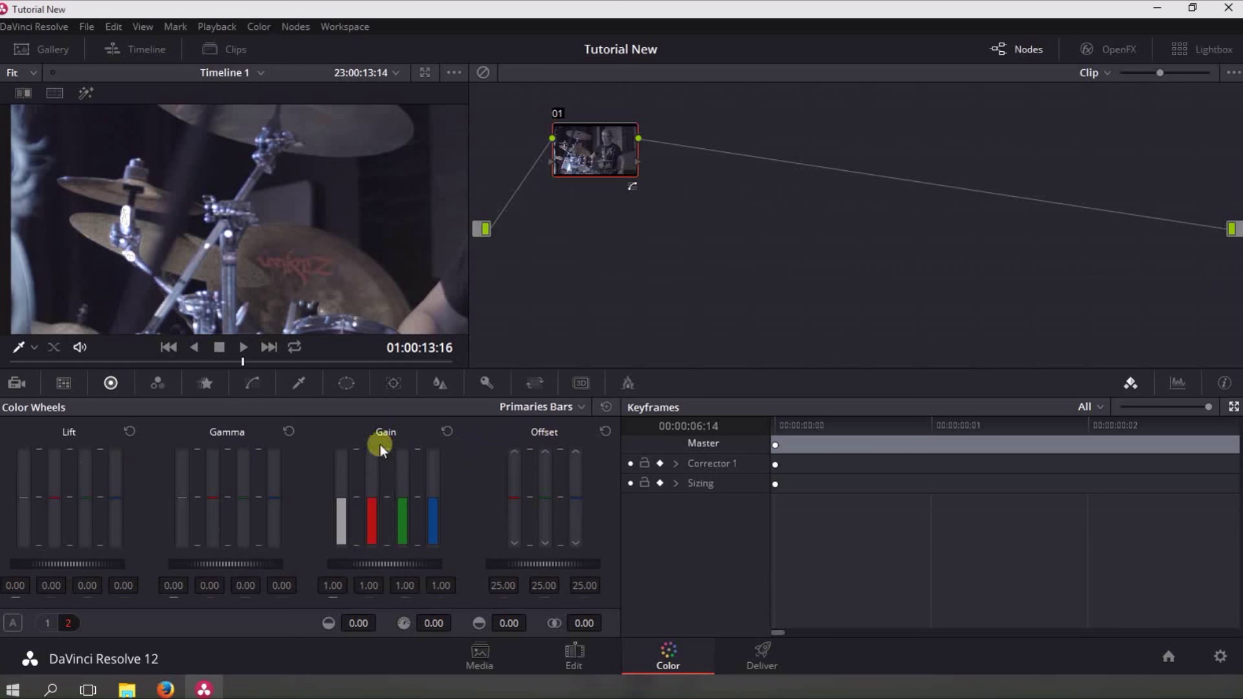
# Change the color wheels display to Primaries Wheels, then to Log mode
pyautogui.click(565, 409)
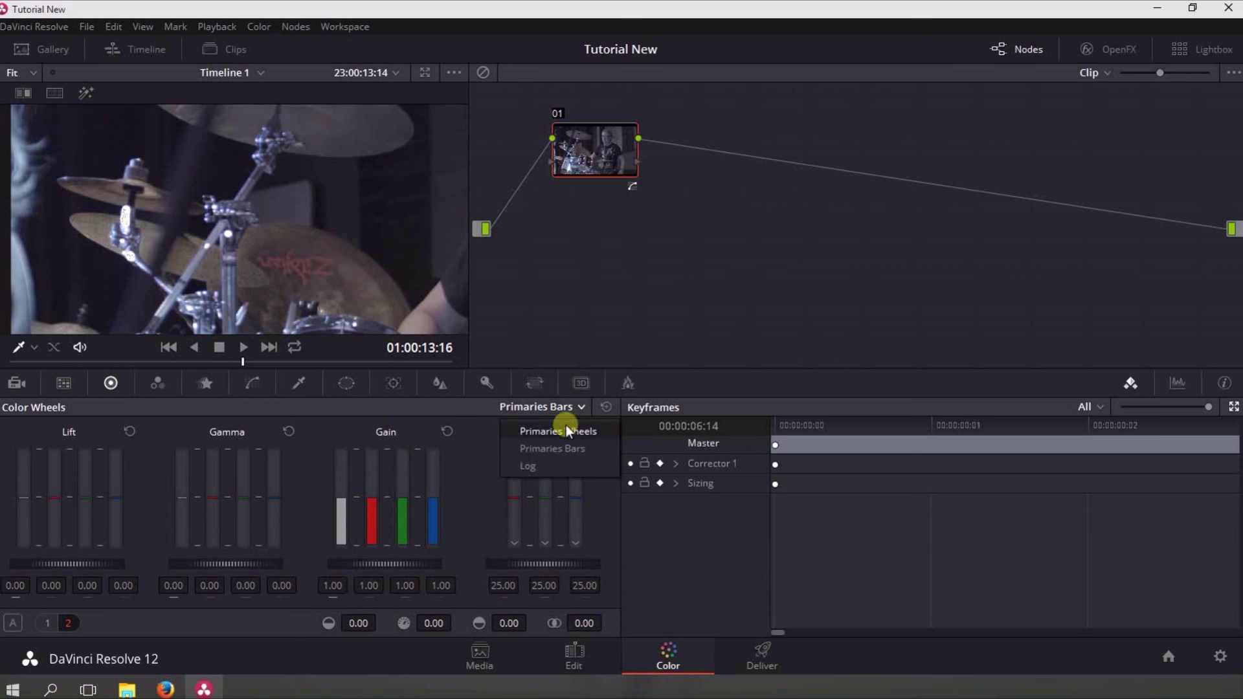
pyautogui.click(573, 429)
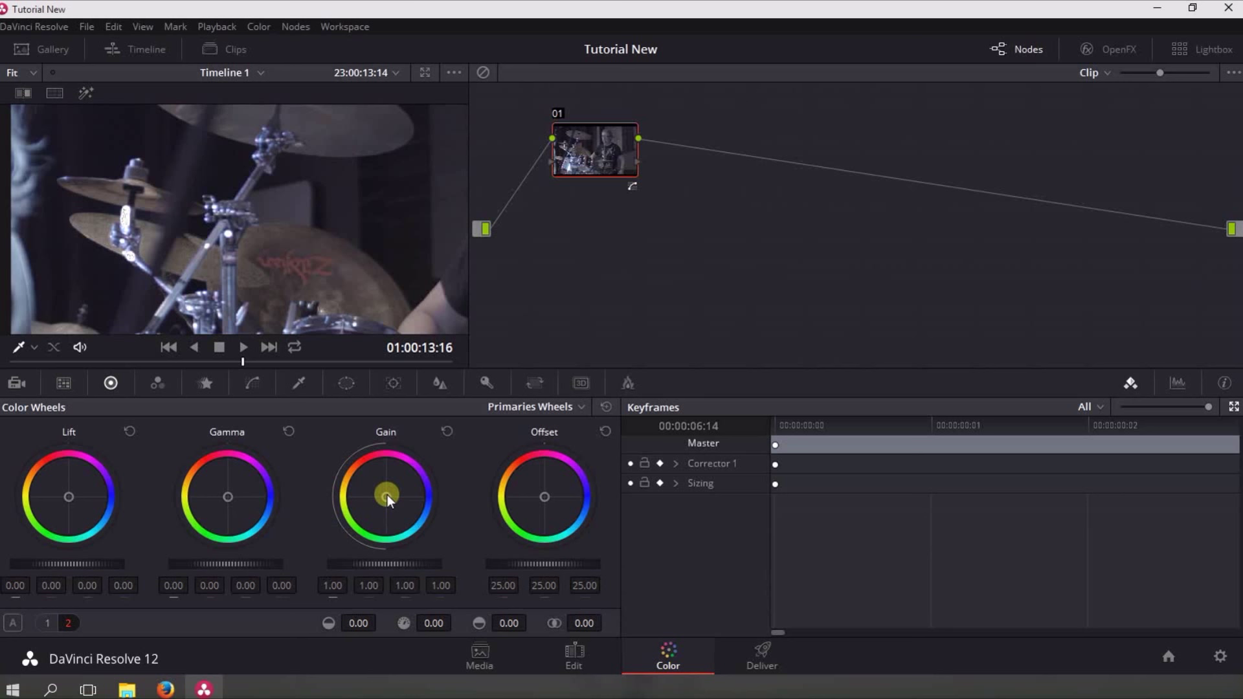
pyautogui.click(554, 409)
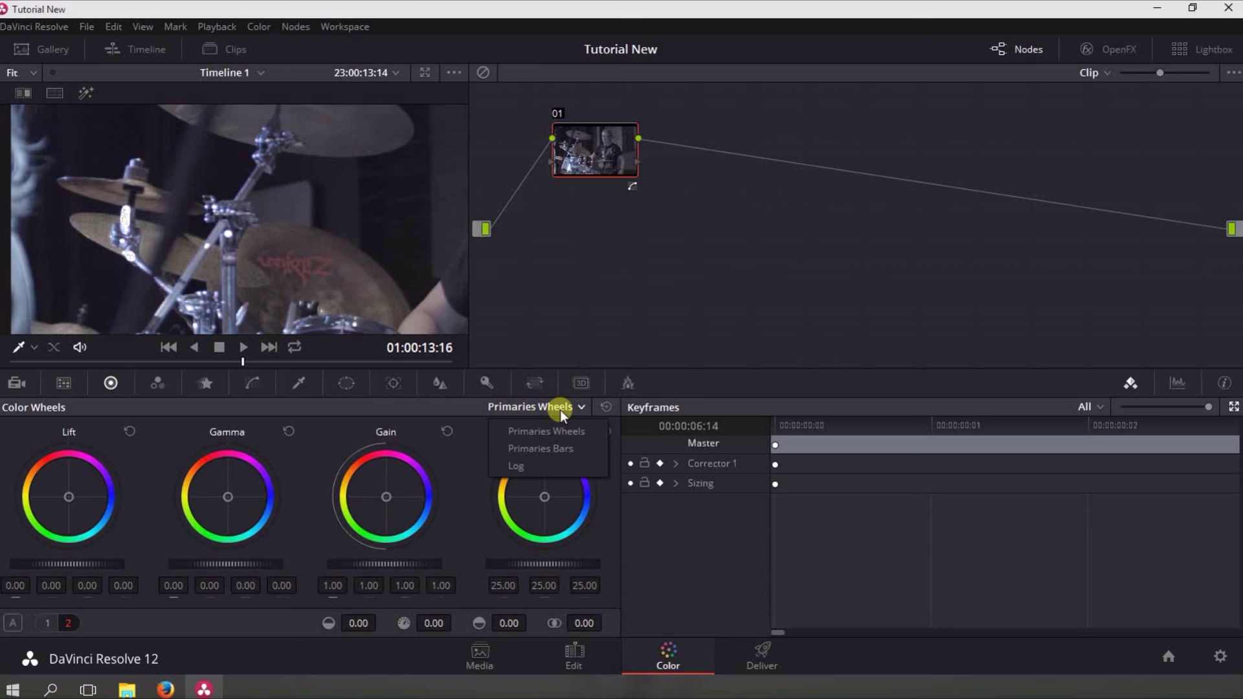
pyautogui.click(522, 463)
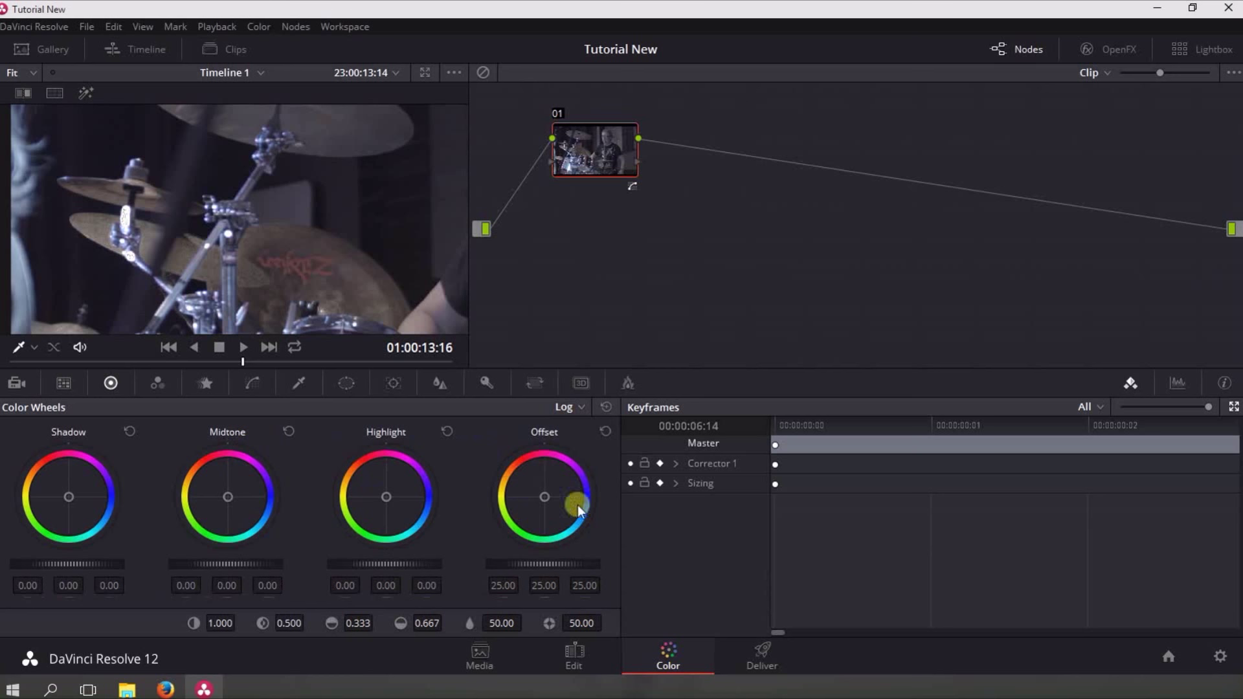
# Look through the RGB Mixer, Motion Effects and Curves palettes, ending on the Qualifier
pyautogui.click(166, 389)
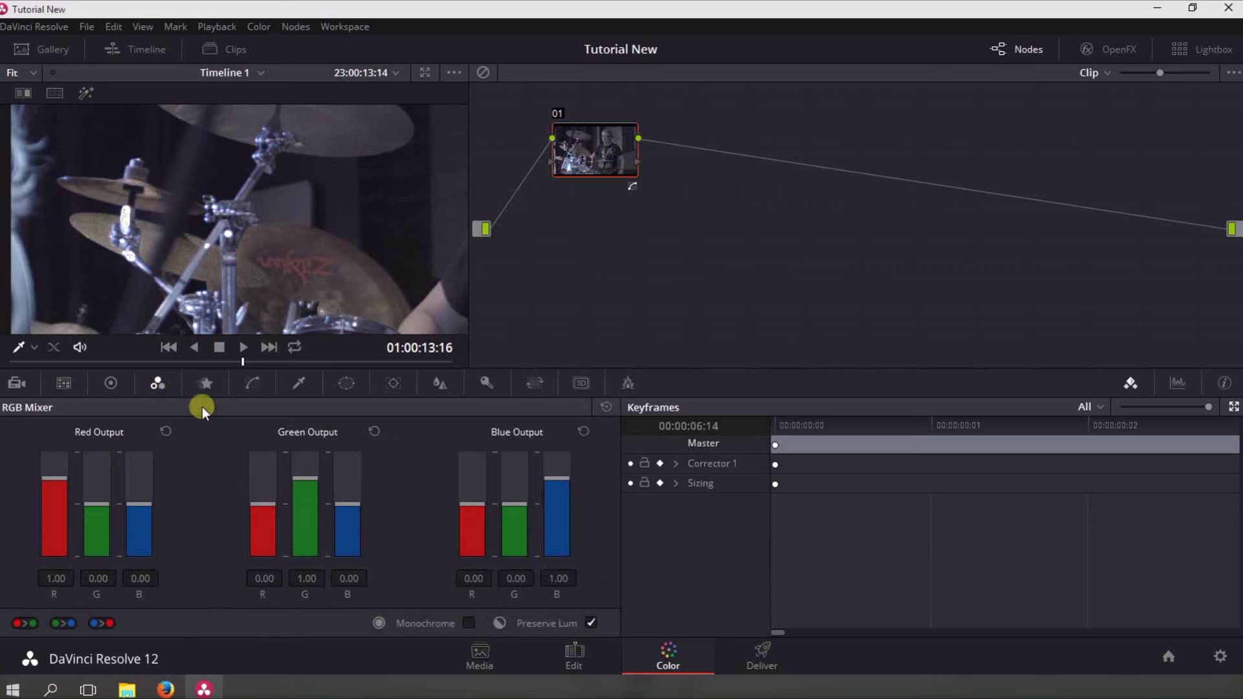
pyautogui.click(209, 387)
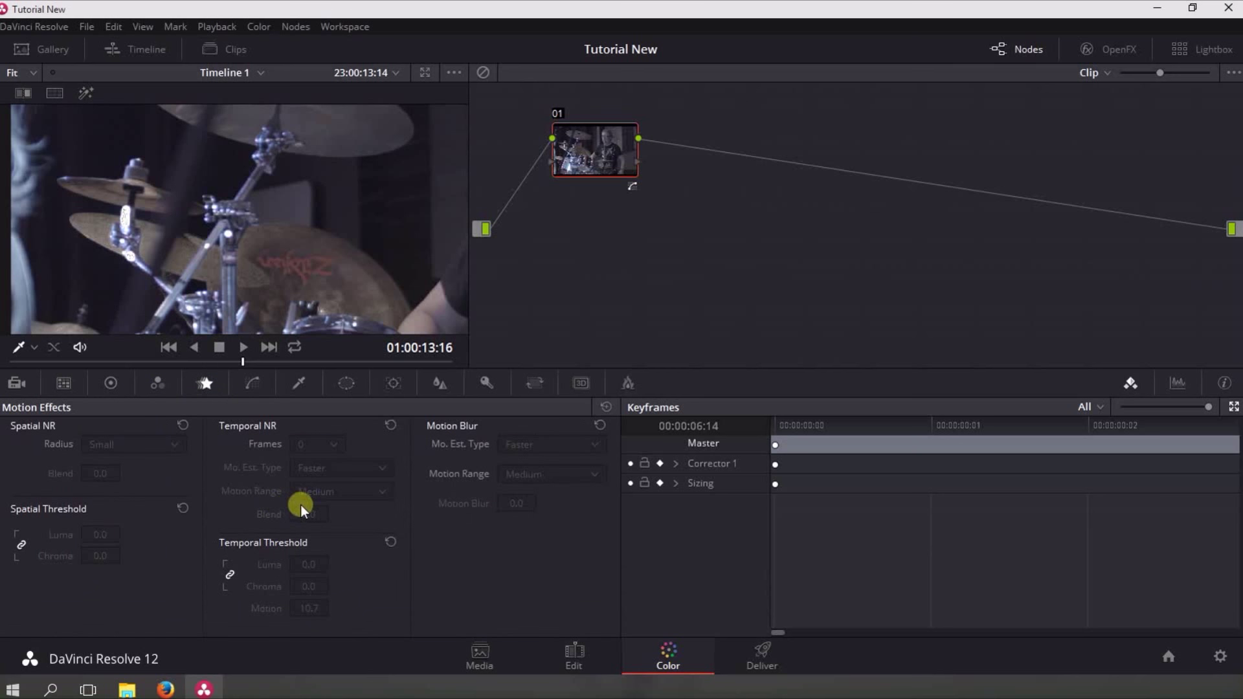
pyautogui.click(253, 389)
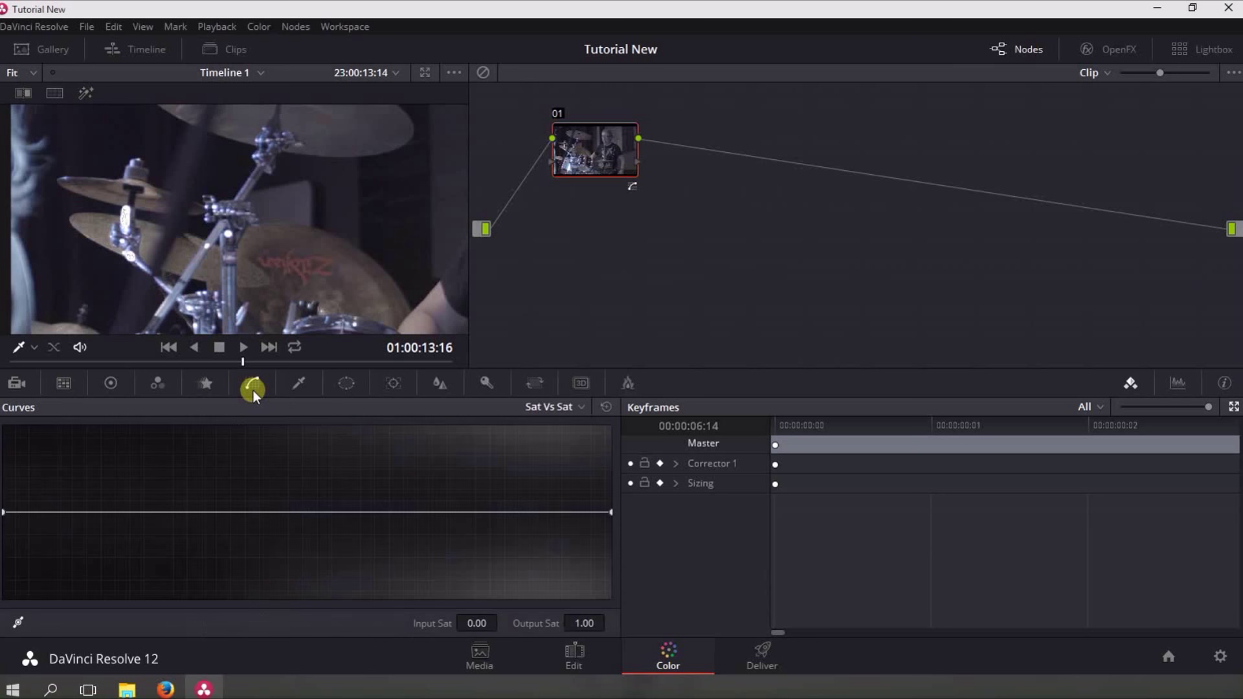
pyautogui.click(303, 389)
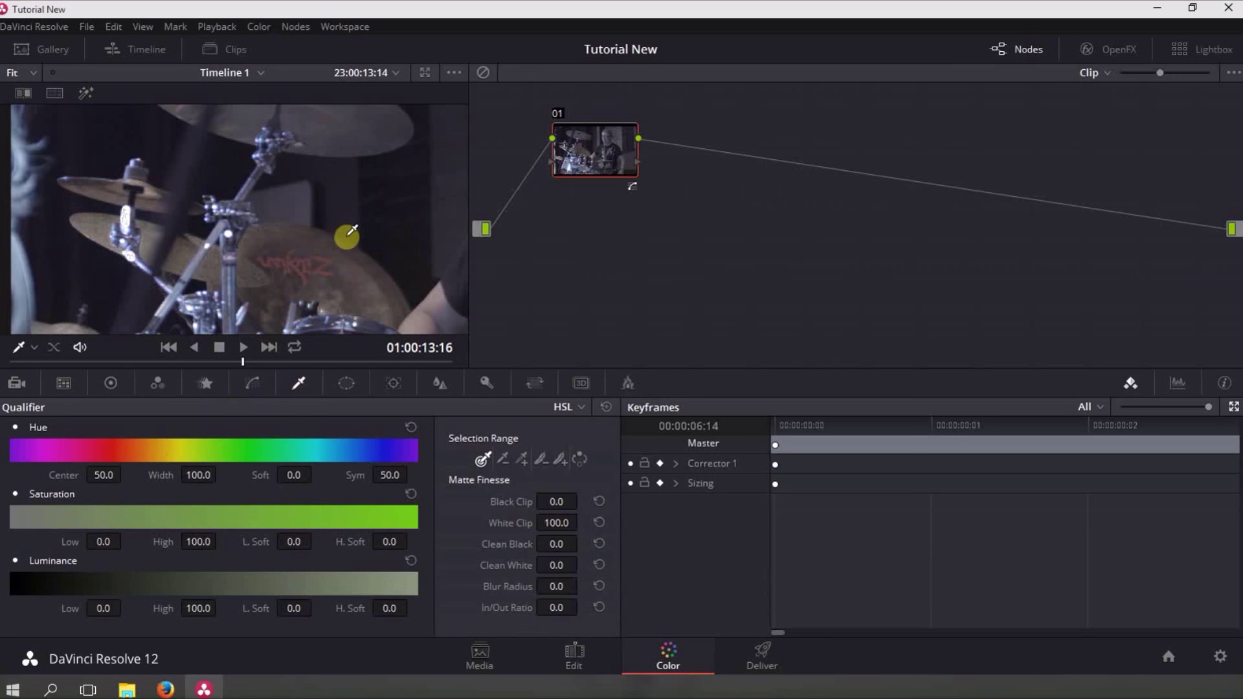
pyautogui.scroll(-3, 353, 238)
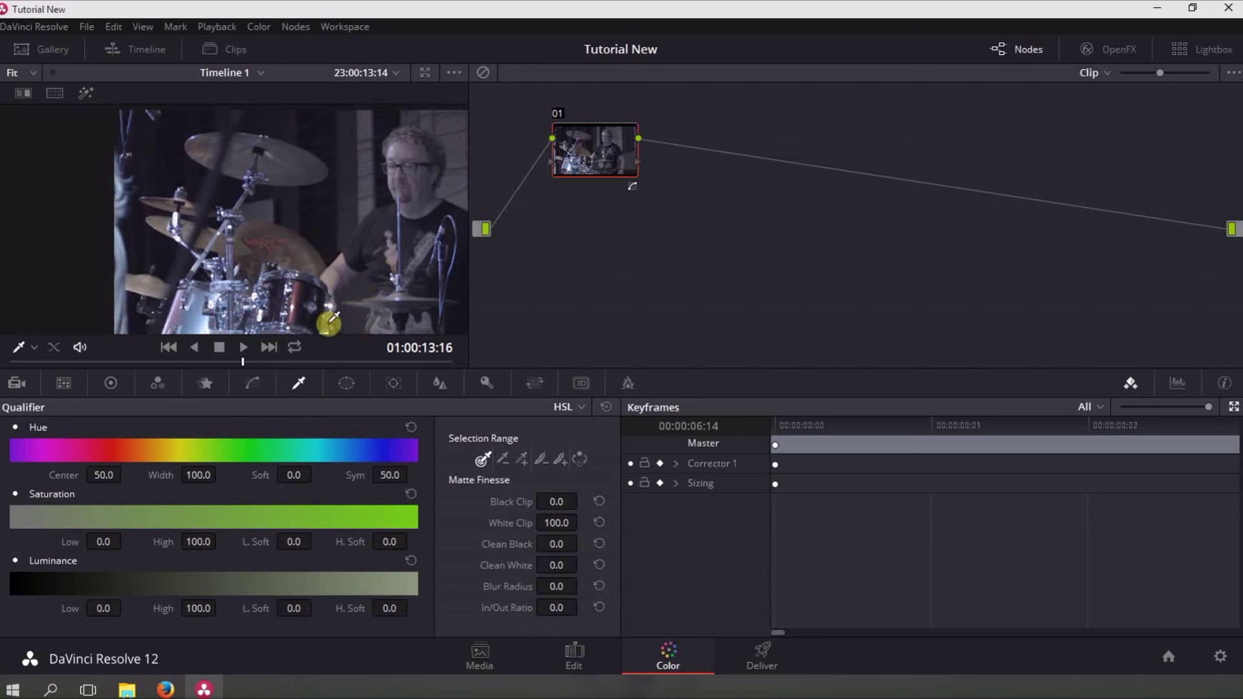
pyautogui.click(299, 292)
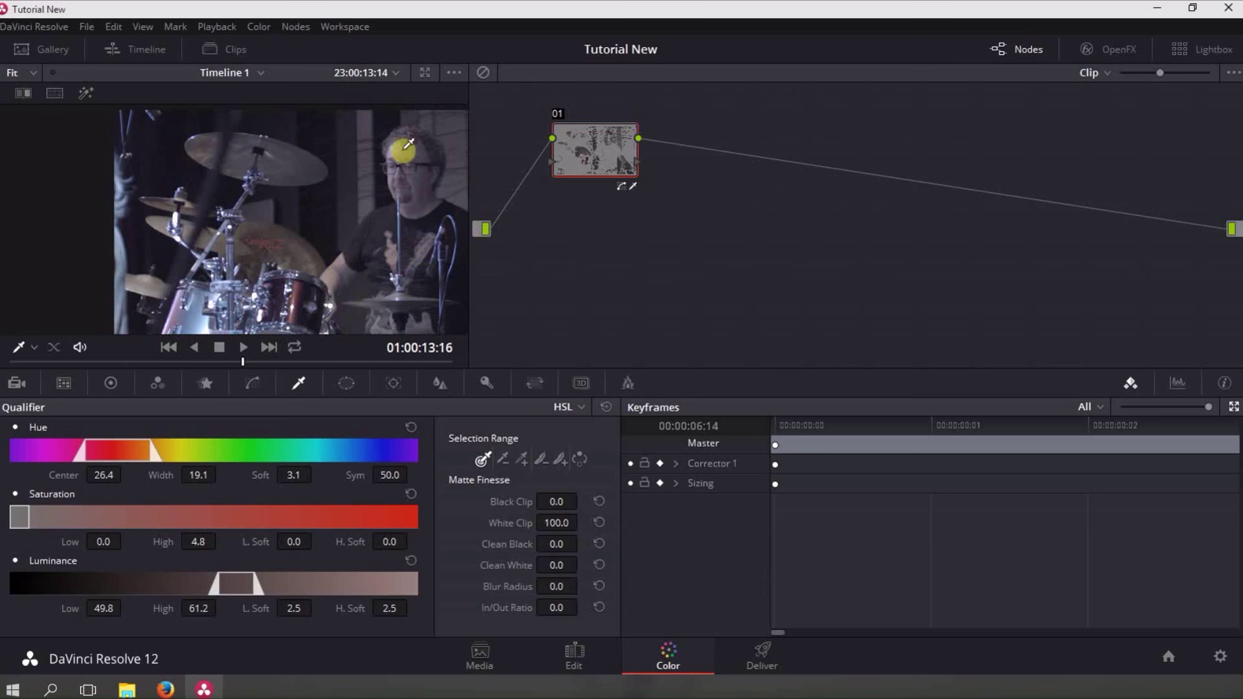
pyautogui.click(84, 94)
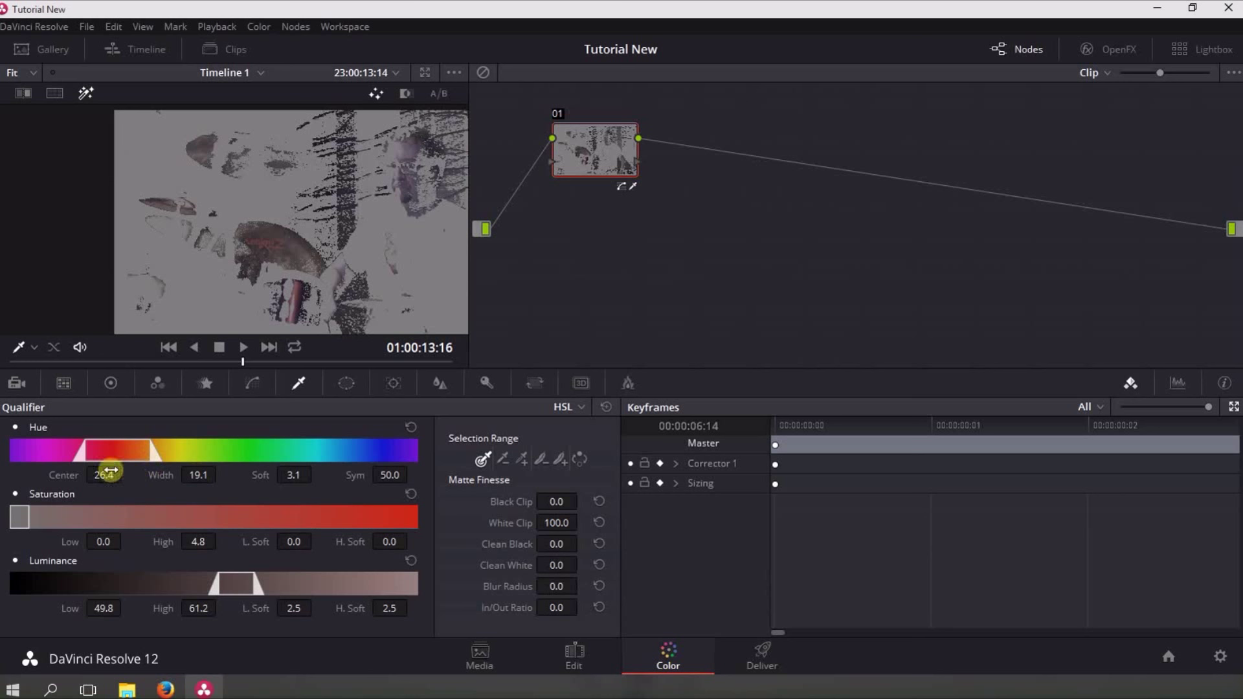
pyautogui.moveTo(102, 478); pyautogui.dragTo(71, 489)
pyautogui.moveTo(198, 541); pyautogui.dragTo(522, 497)
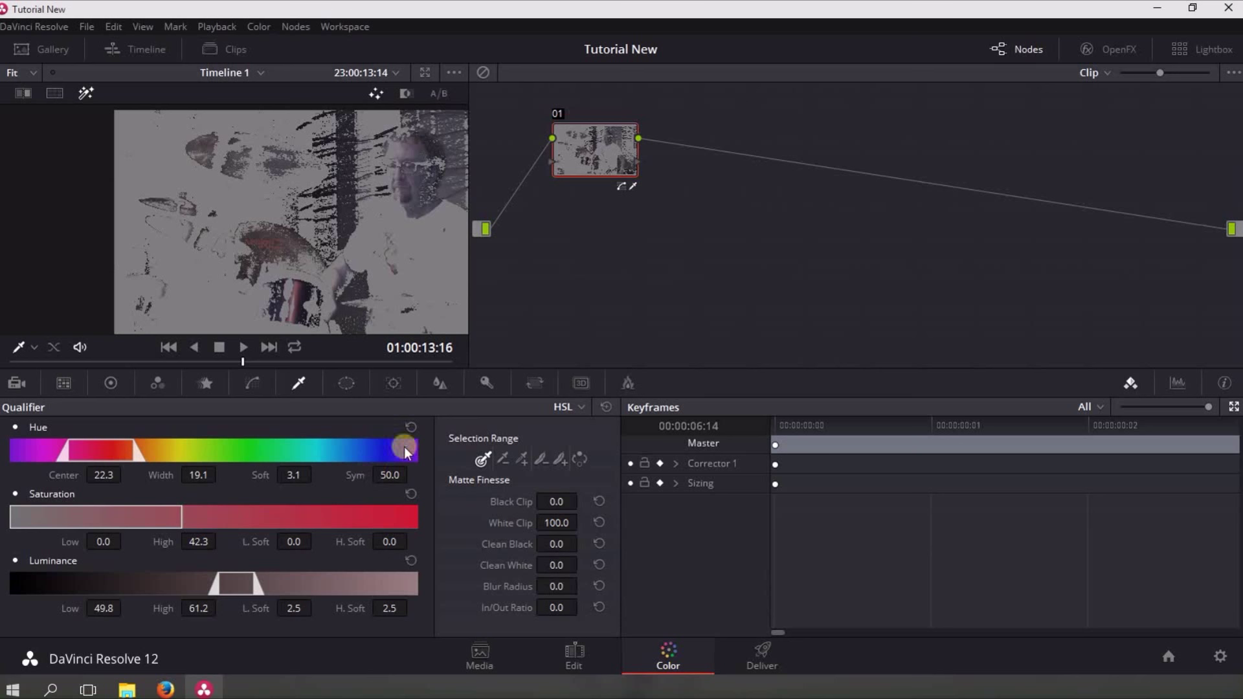
pyautogui.click(607, 407)
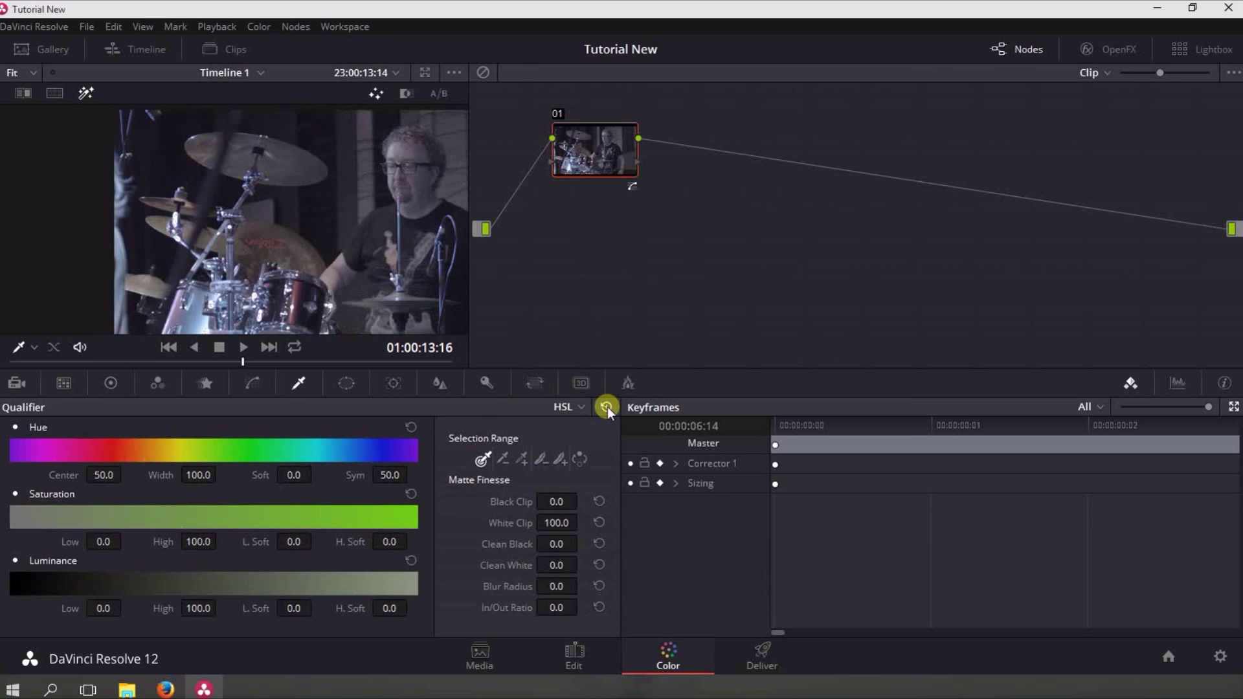
pyautogui.click(343, 383)
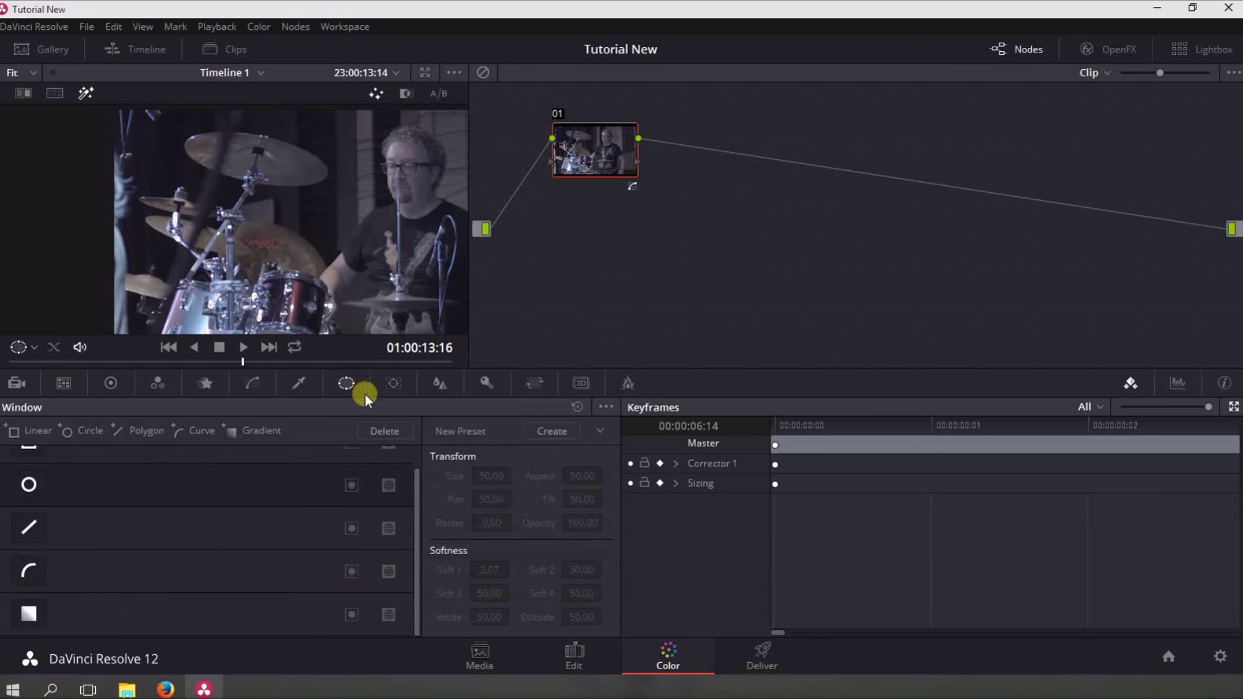
# Browse the Tracker, Blur, Key and Sizing palettes, then return to the Tracker palette
pyautogui.click(401, 383)
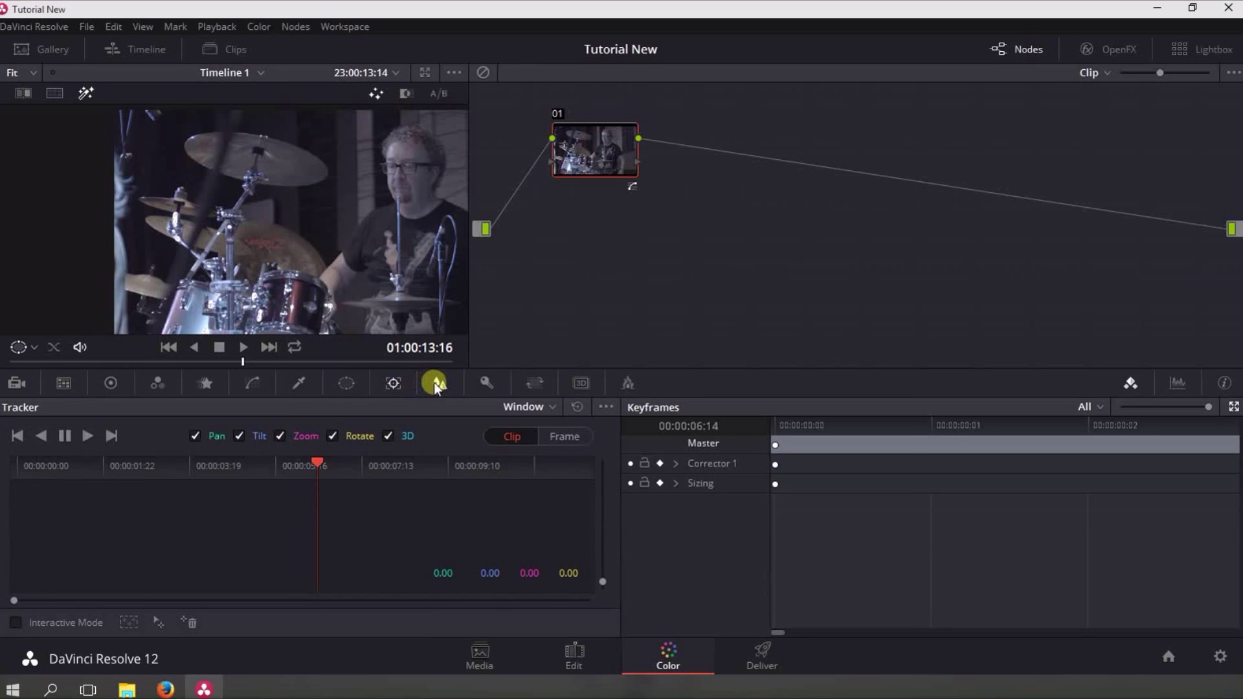
pyautogui.click(434, 382)
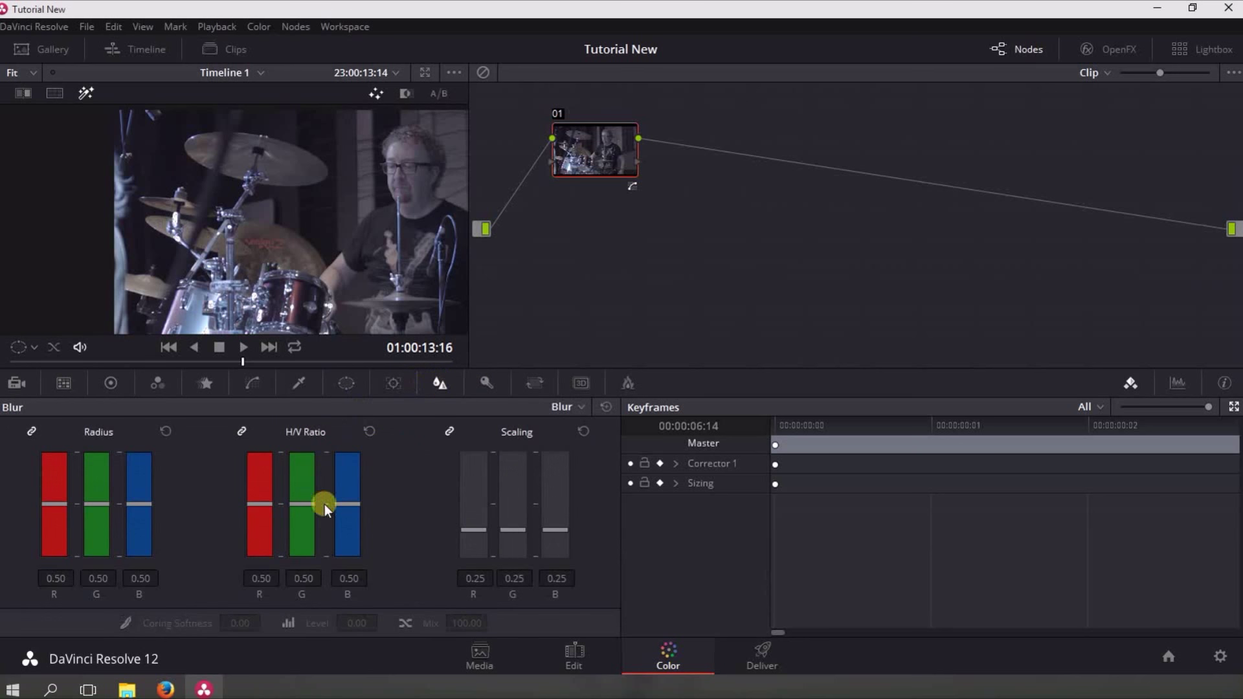
pyautogui.click(488, 382)
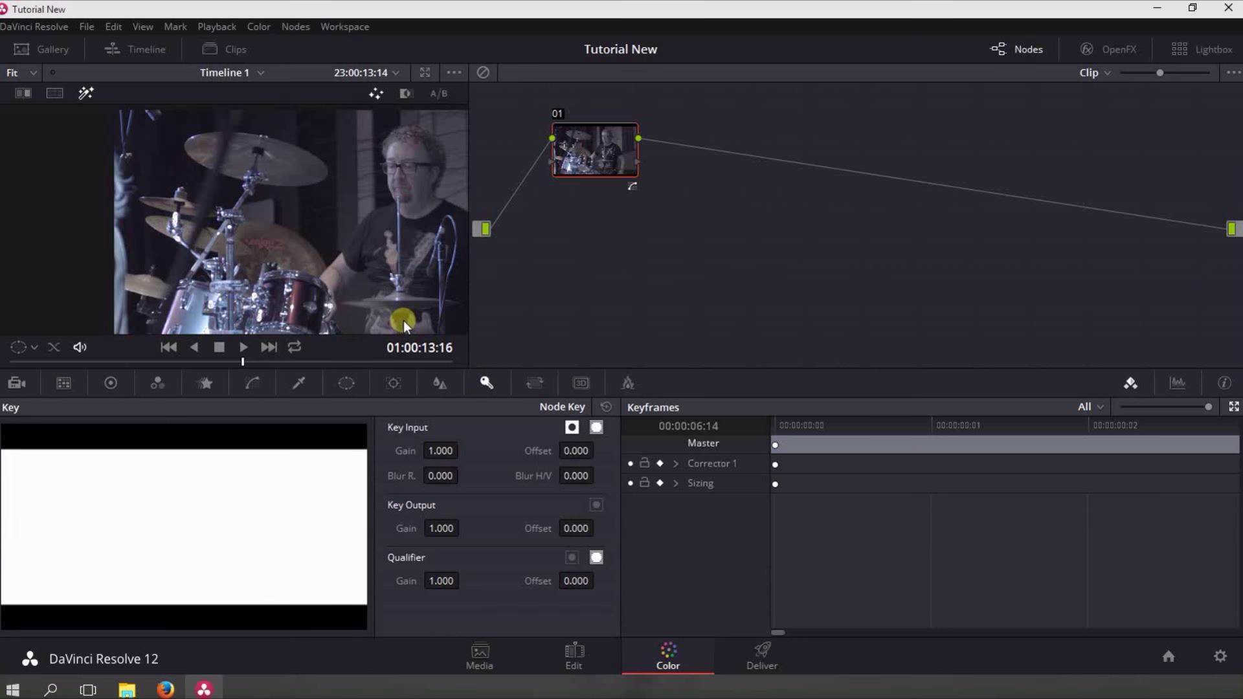
pyautogui.click(540, 385)
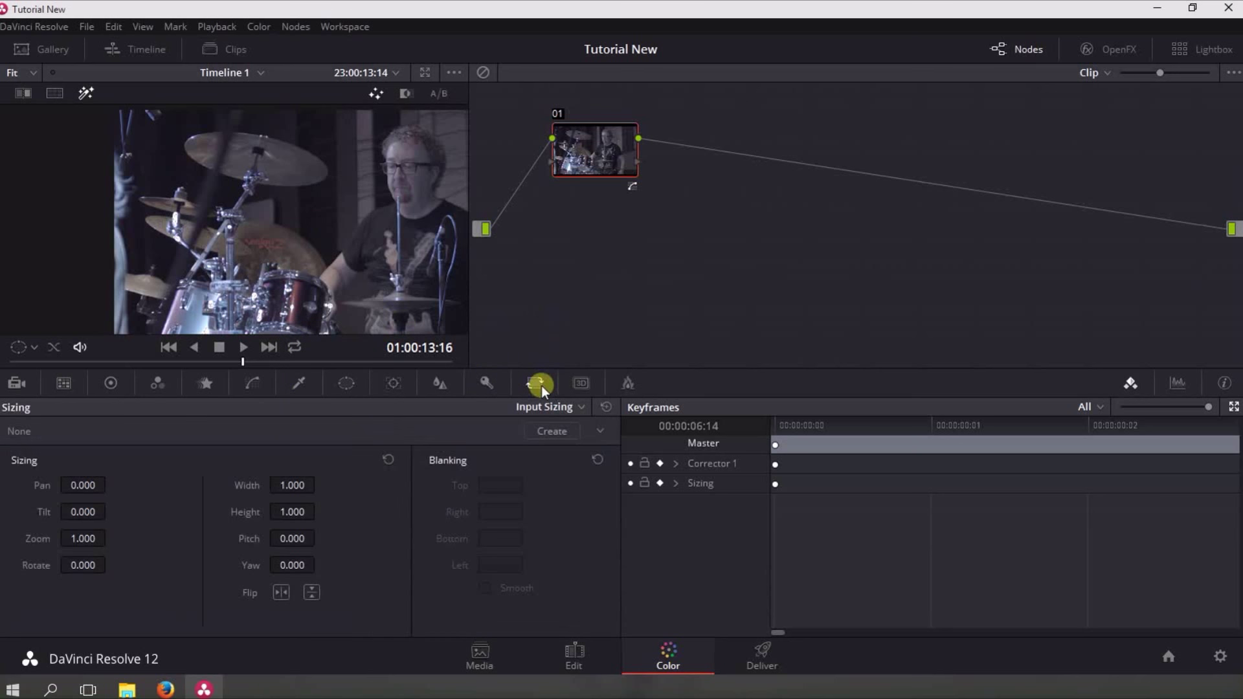
pyautogui.click(393, 382)
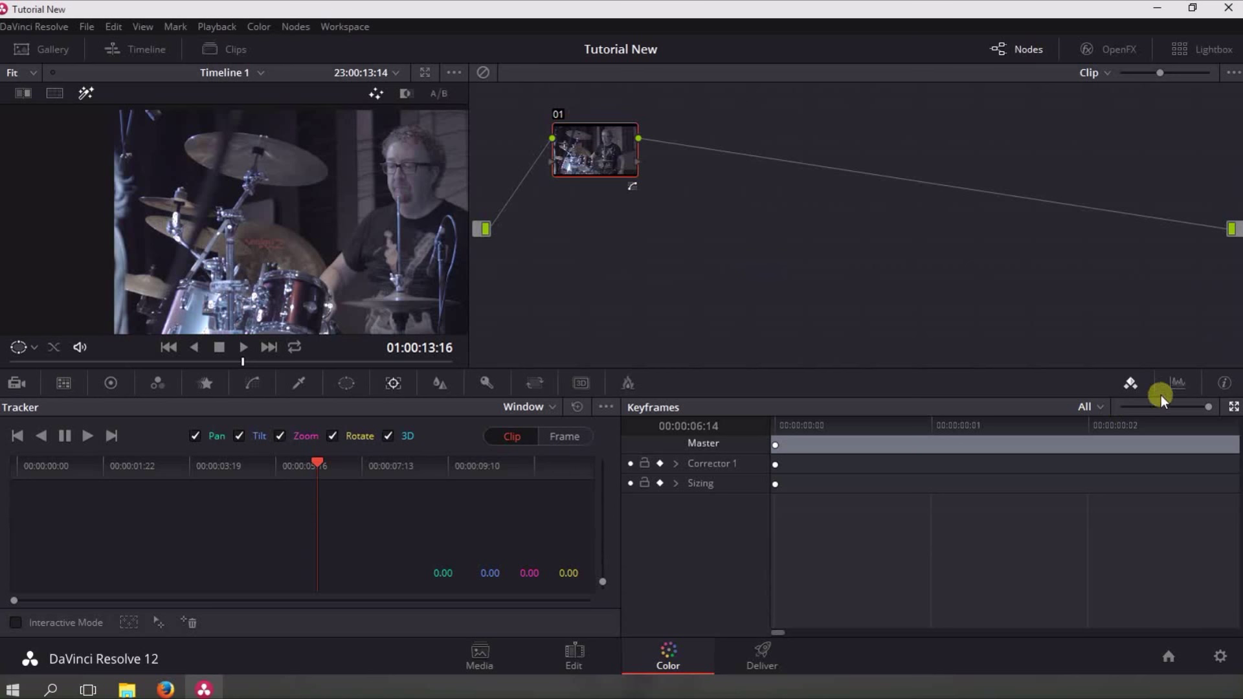
# Replace the Keyframes panel with the Waveform scope of the ungraded drum clip
pyautogui.click(1178, 384)
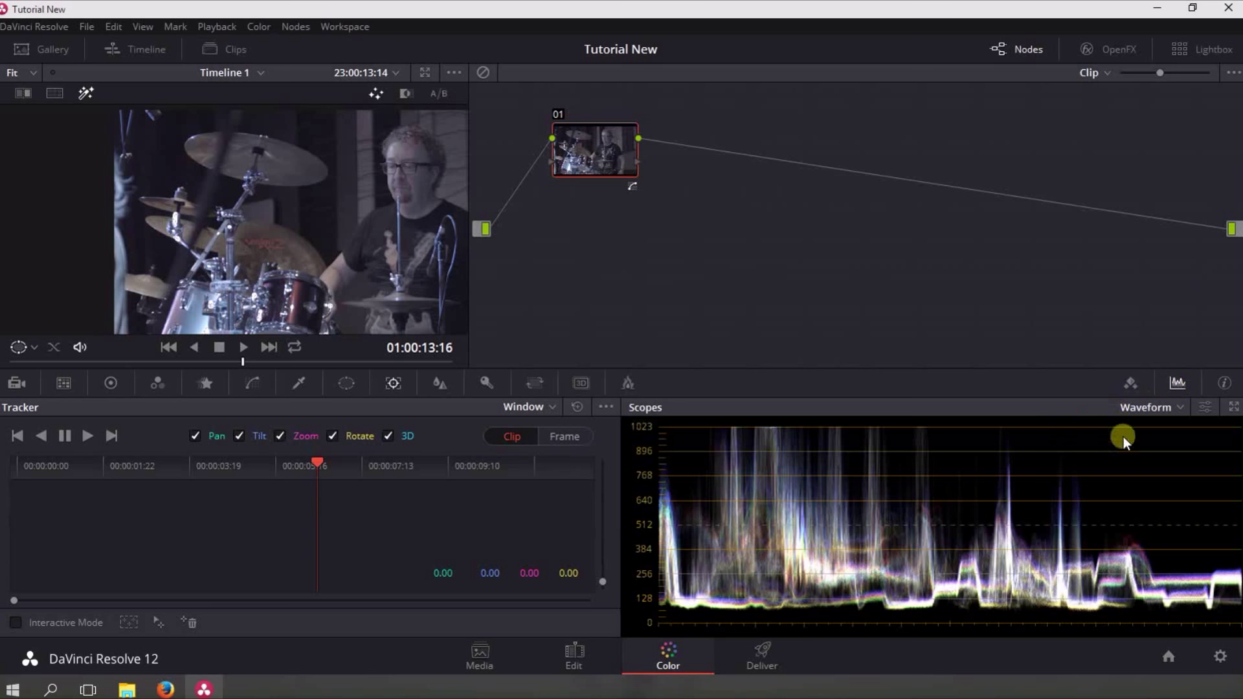